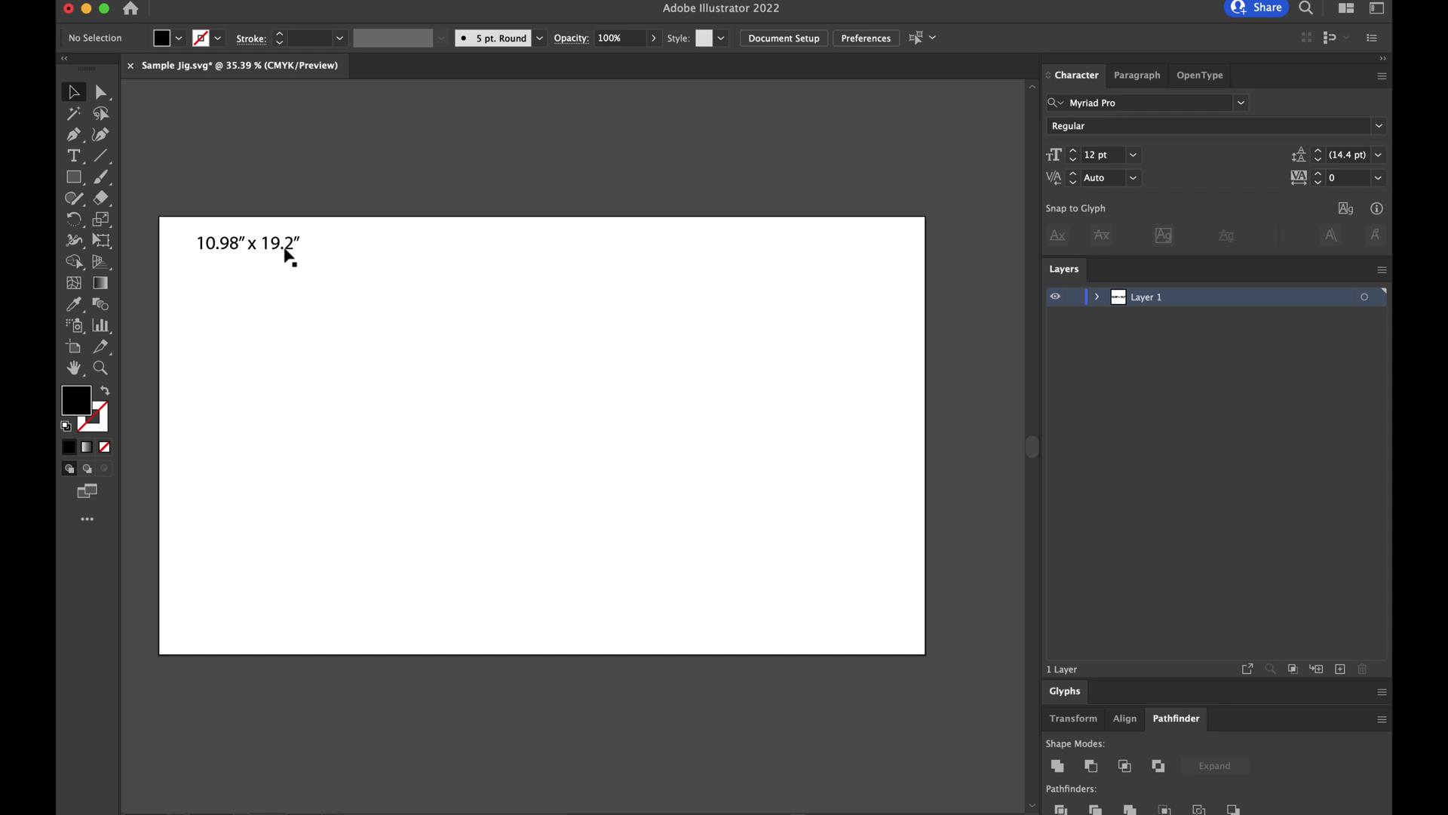
# - Delete the 10.98" x 19.2" text from the artboard
pyautogui.click(286, 249)
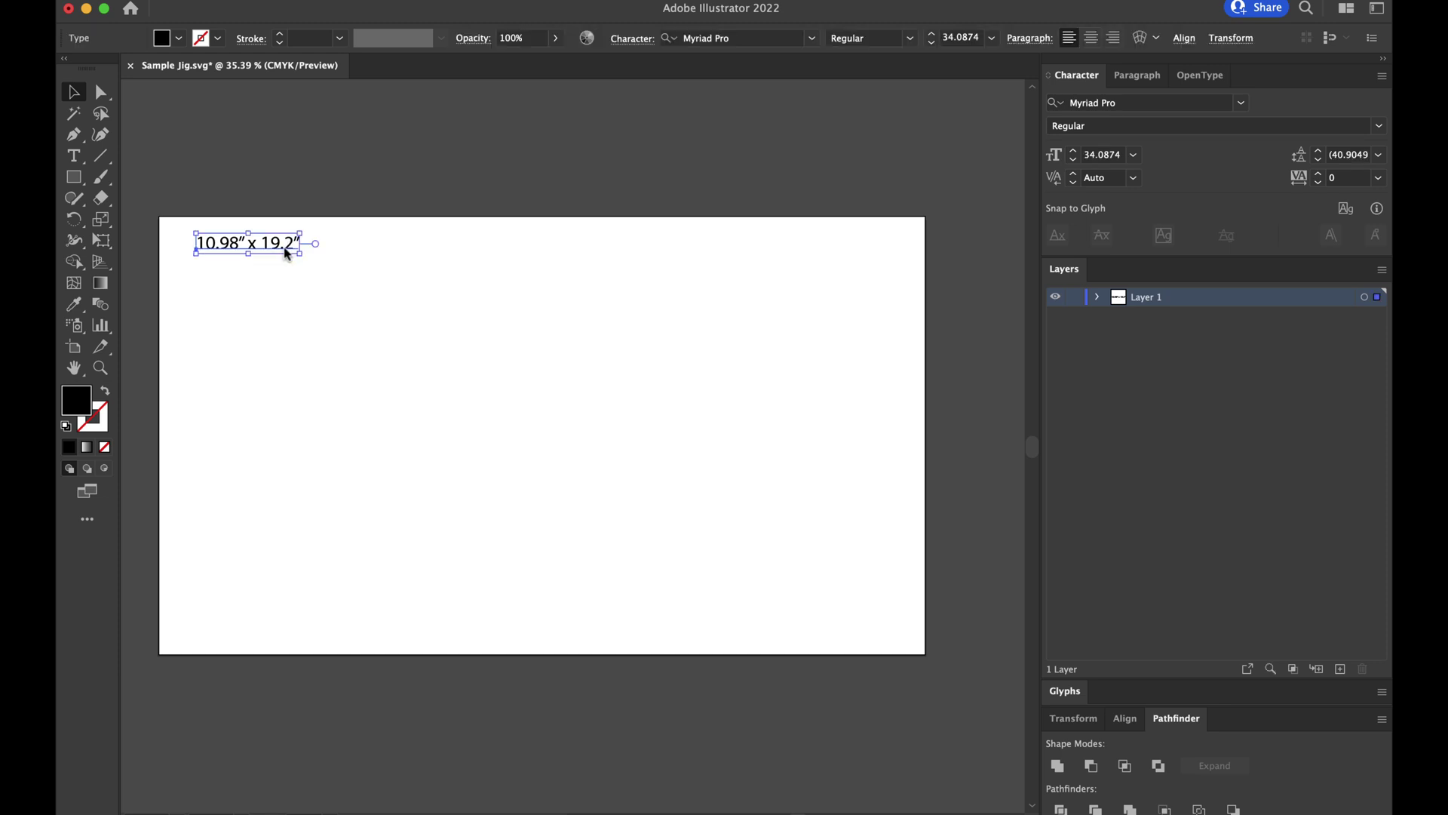
pyautogui.press('Delete')
# - Draw an upright rectangle about 1.9 in wide on the left part of the artboard, with no fill and a 0.25 pt black stroke
pyautogui.click(76, 179)
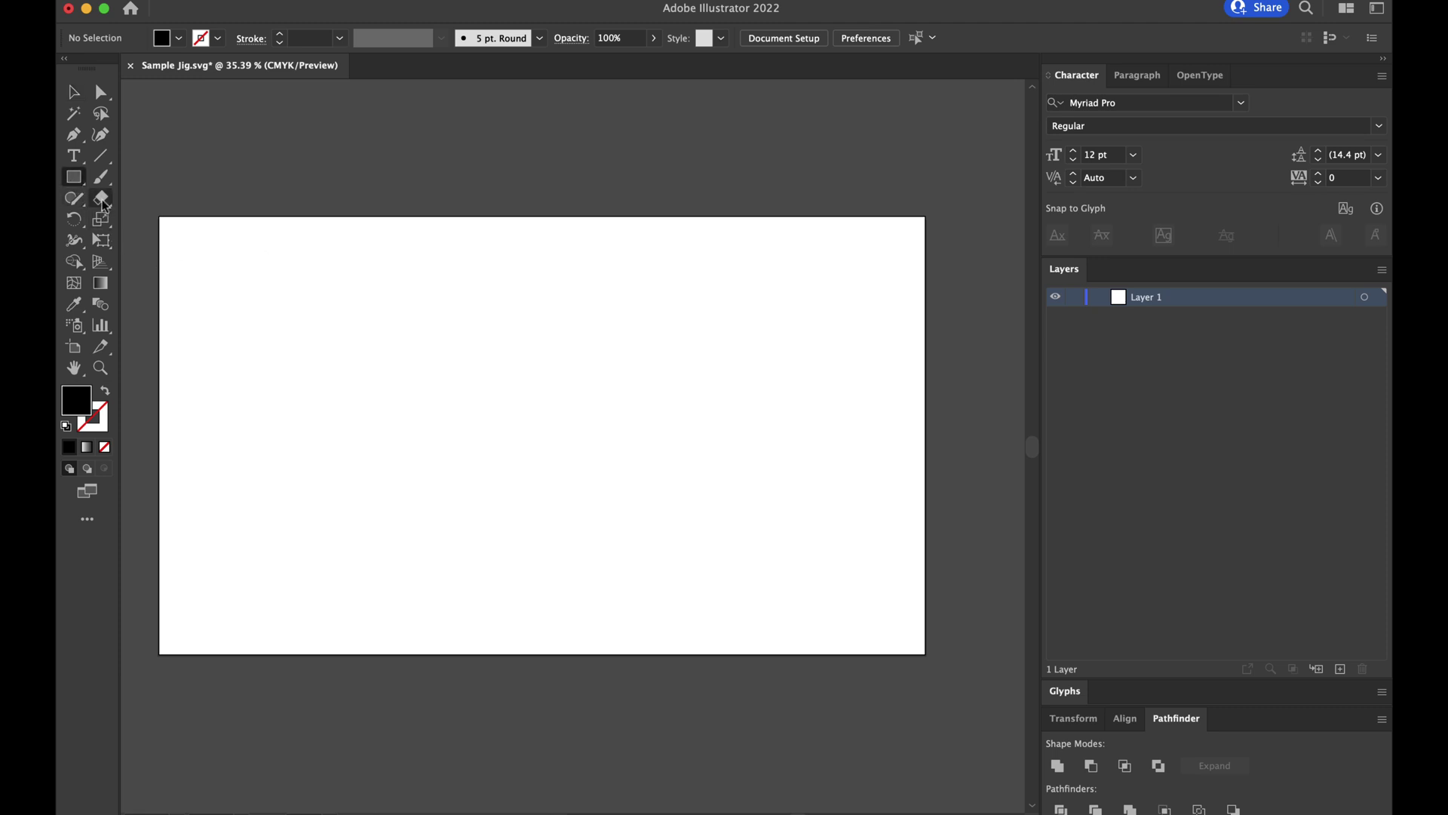
pyautogui.moveTo(295, 340); pyautogui.dragTo(370, 523)
pyautogui.click(170, 35)
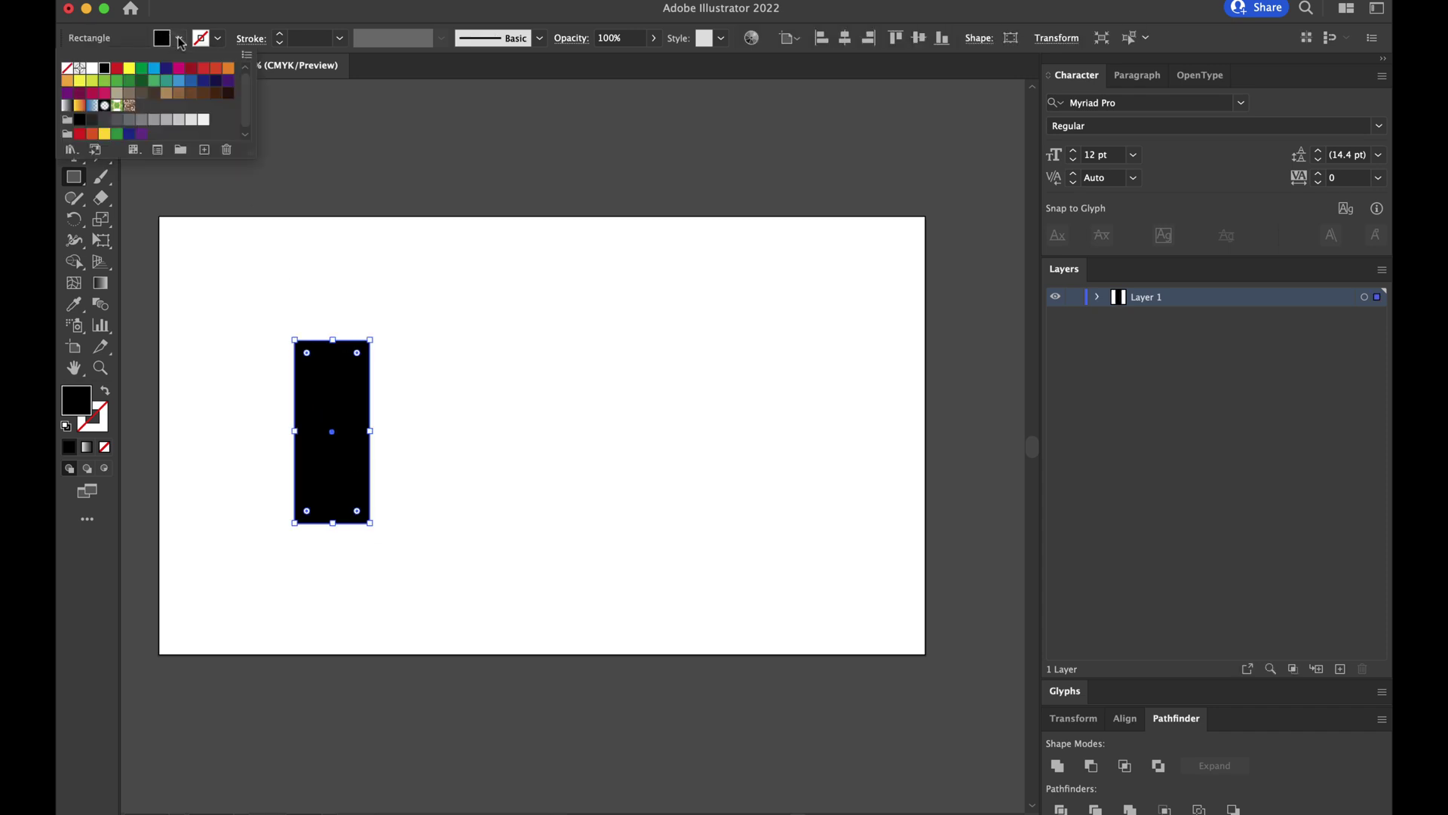
pyautogui.click(68, 68)
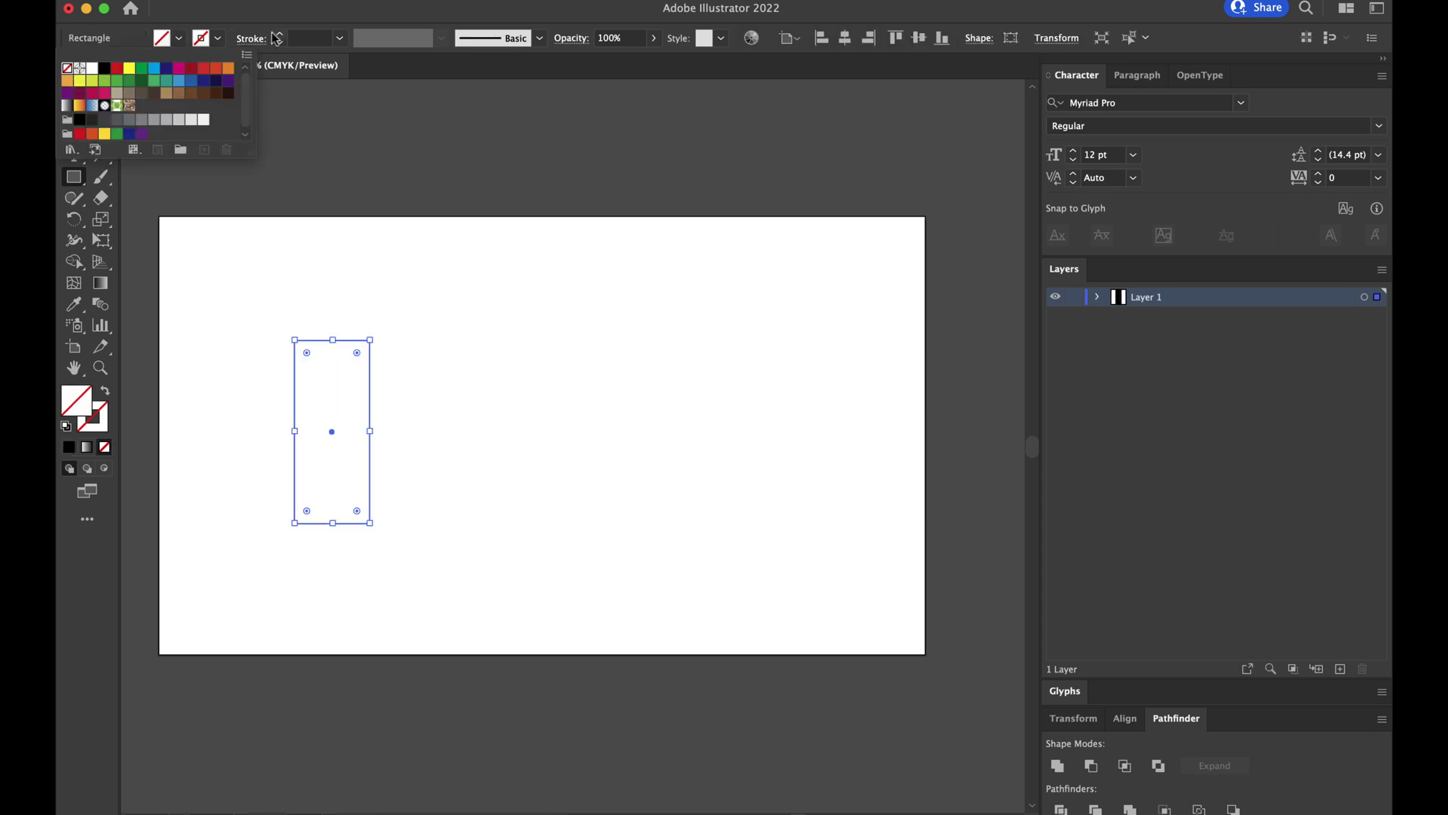
pyautogui.click(280, 37)
pyautogui.click(280, 35)
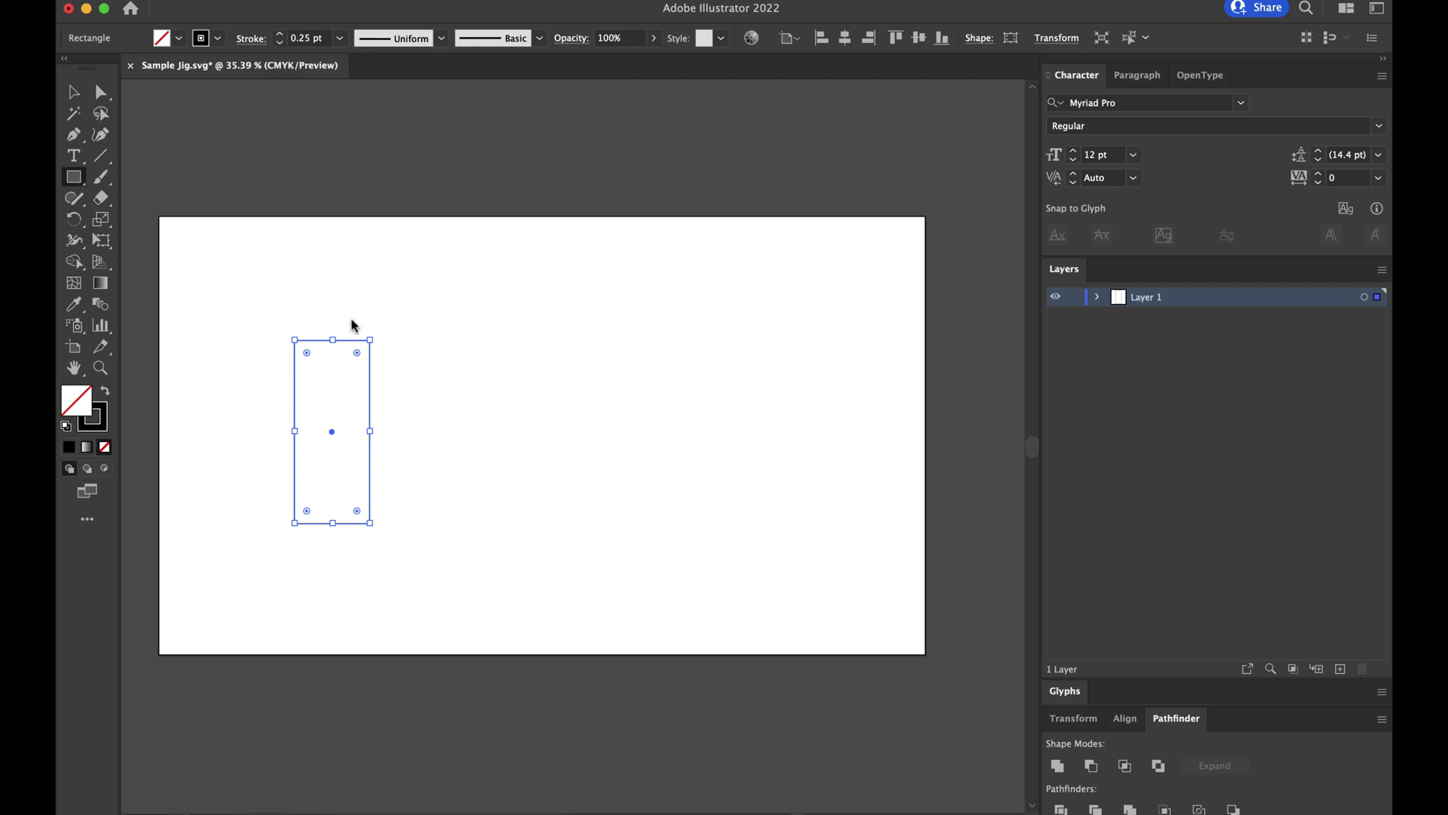
# - Set the rectangle's width to 1.19 in and its height to 4.6 in
pyautogui.click(1055, 39)
pyautogui.click(1011, 70)
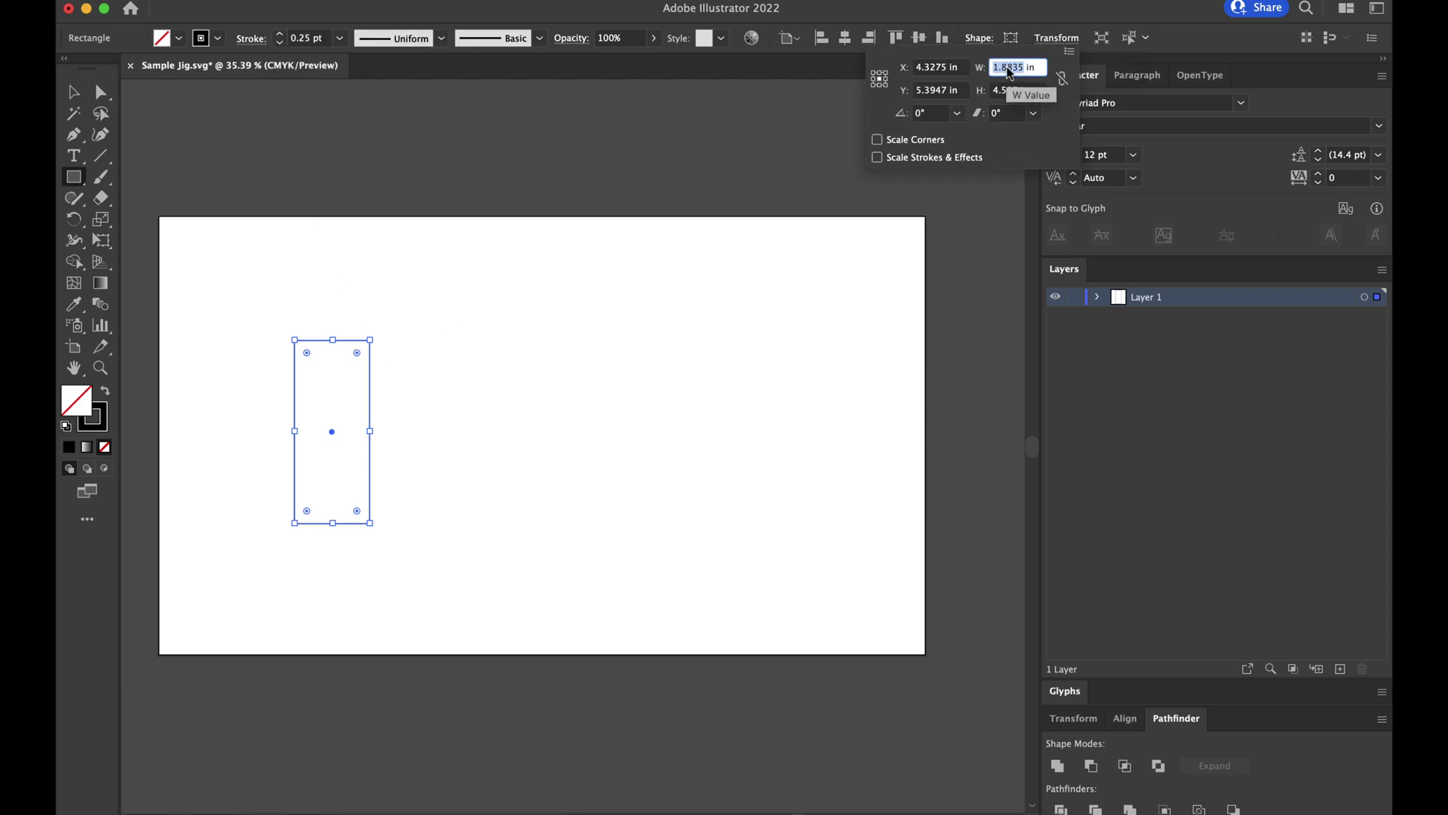
pyautogui.write('1.19')
pyautogui.press('Tab')
pyautogui.write('4')
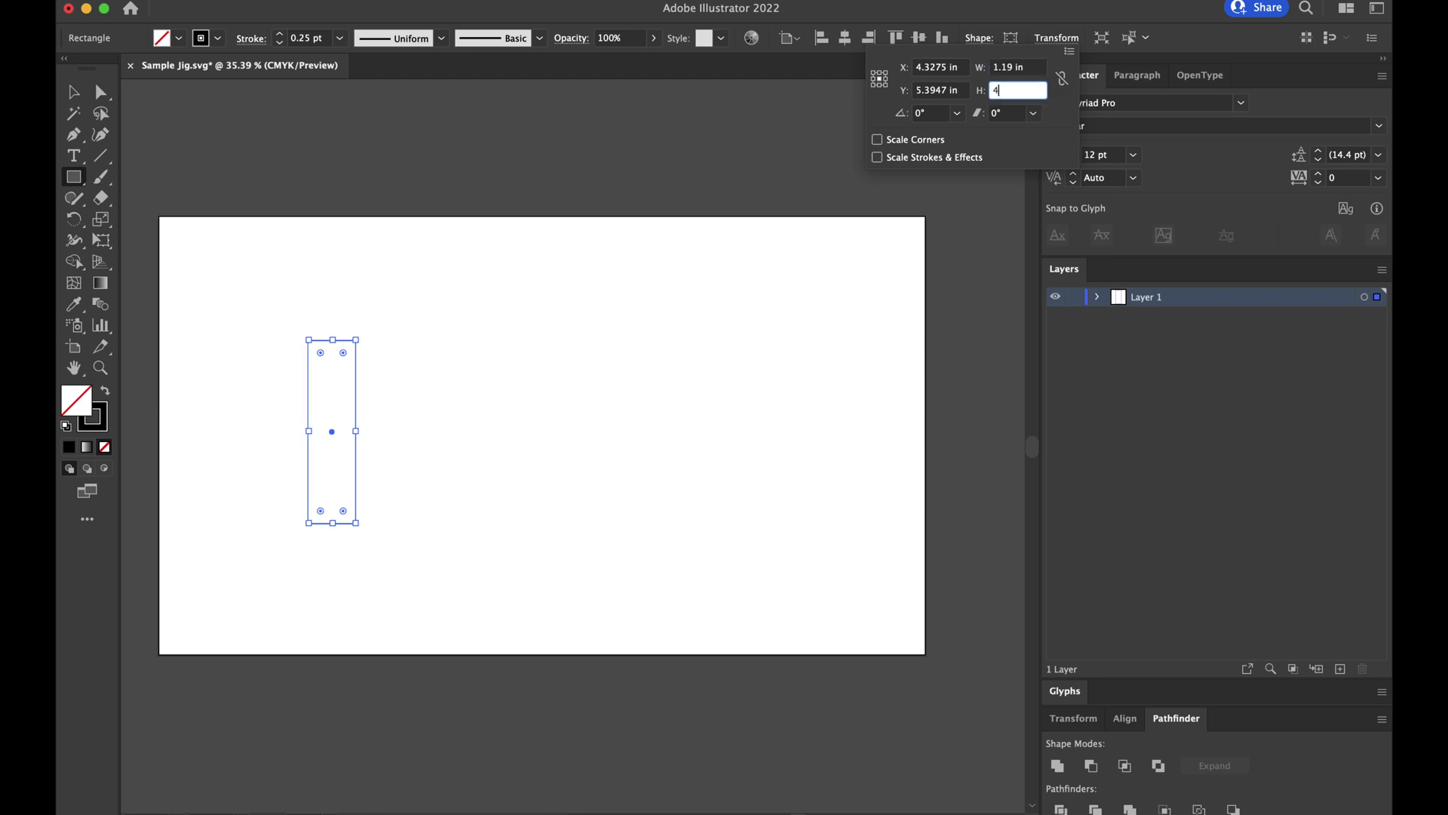
pyautogui.press('Tab')
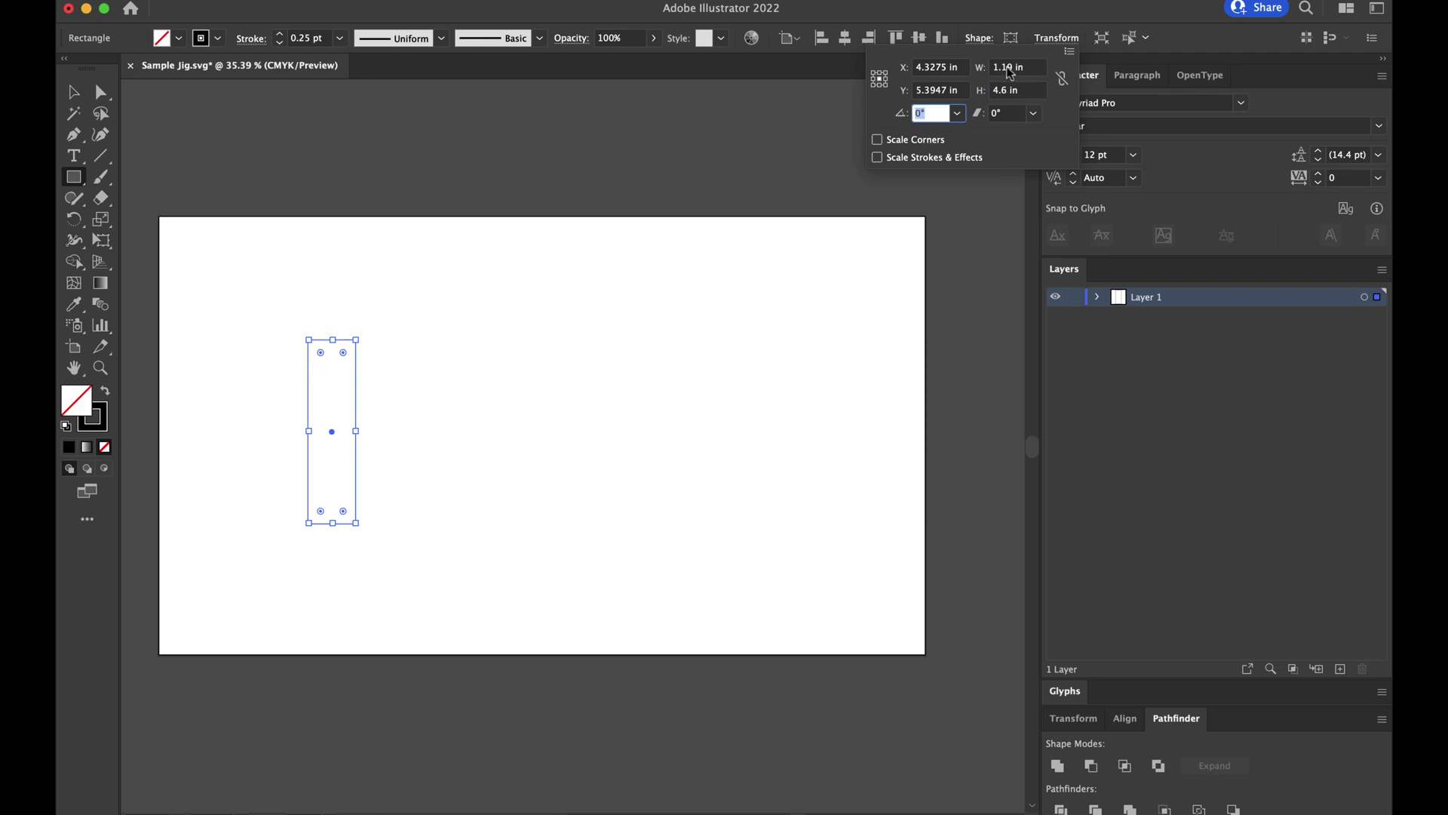
pyautogui.click(74, 96)
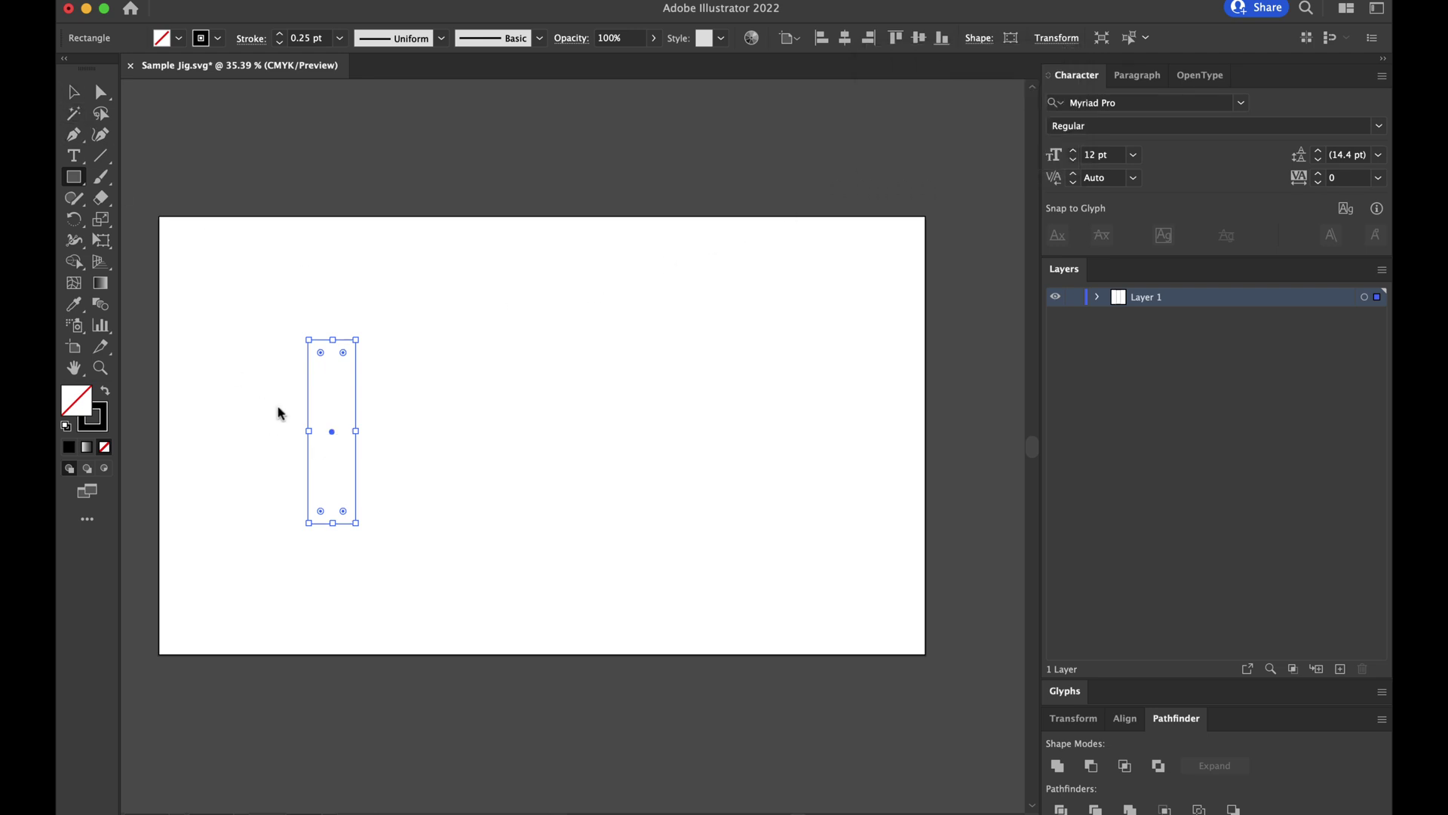
# - Move the rectangle to the artboard's bottom-left corner and duplicate it into an evenly spaced row of five along the bottom edge
pyautogui.press('v')
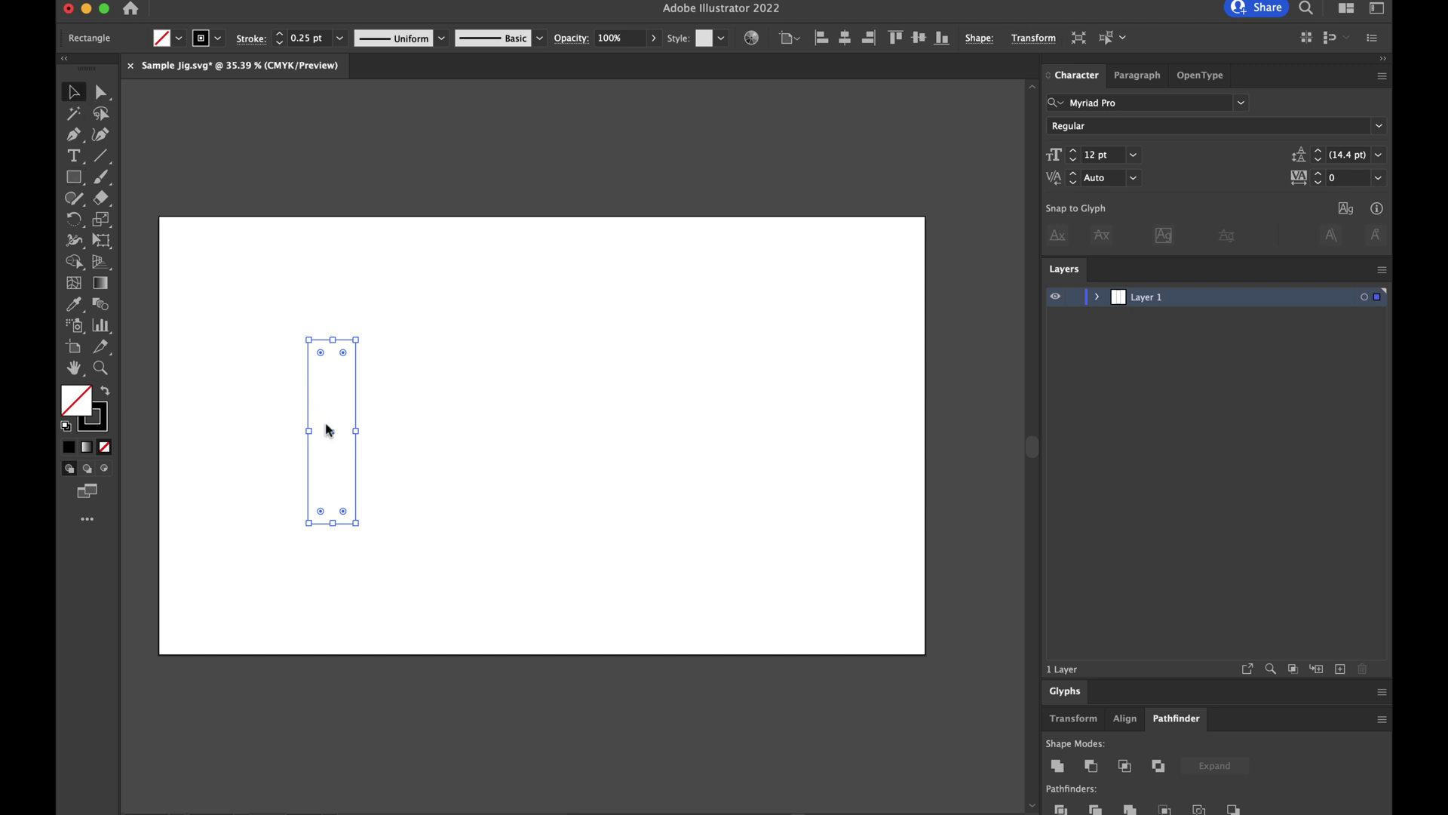
pyautogui.moveTo(331, 432); pyautogui.dragTo(352, 564)
pyautogui.moveTo(352, 564); pyautogui.dragTo(407, 560)
pyautogui.click(223, 396)
# - Duplicate the five rectangles and place the copies directly to their right, continuing the row along the bottom edge
pyautogui.moveTo(156, 395); pyautogui.dragTo(423, 518)
pyautogui.press('super+c')
pyautogui.press('super+v')
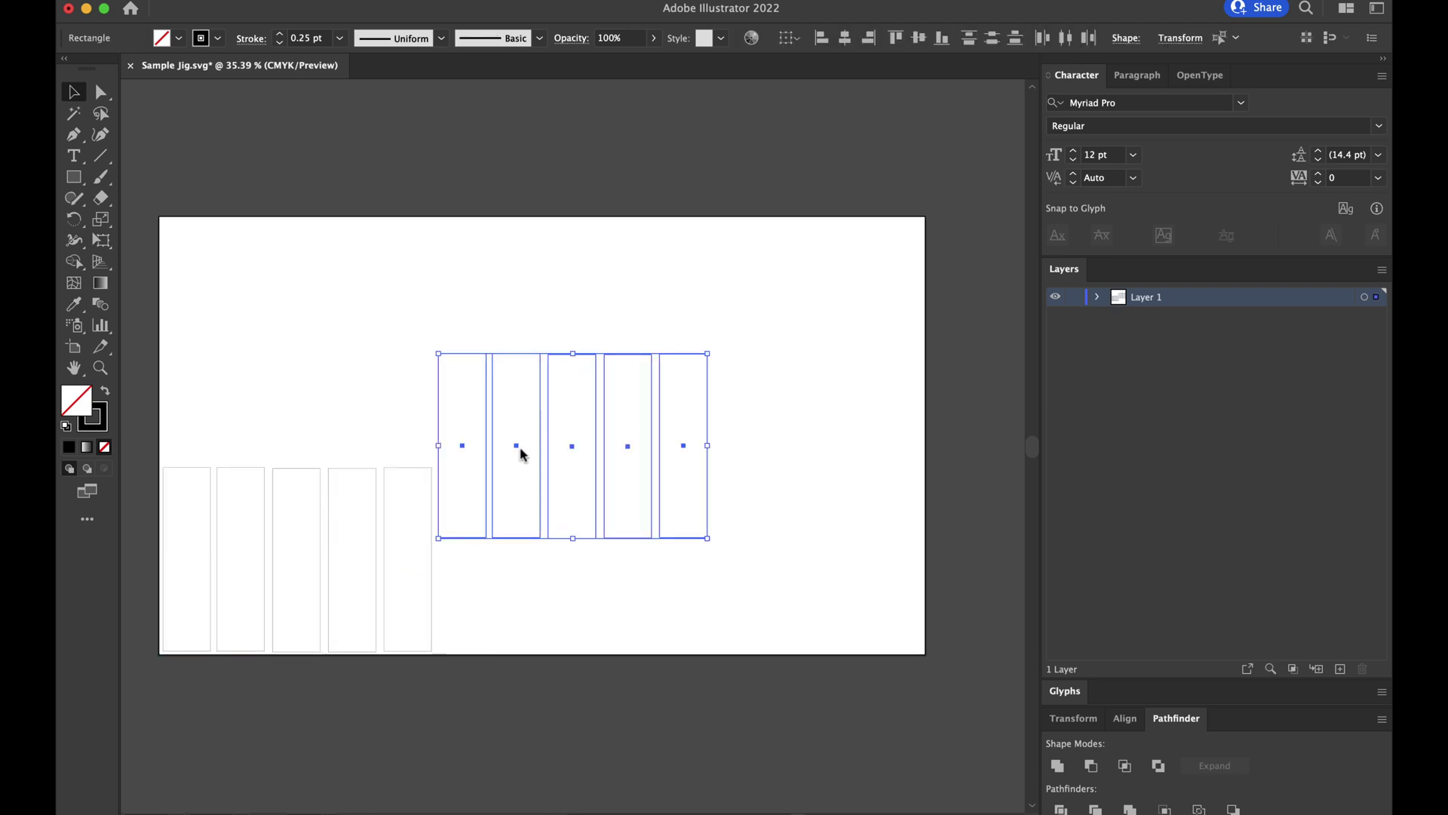
pyautogui.moveTo(521, 451); pyautogui.dragTo(518, 560)
pyautogui.click(627, 431)
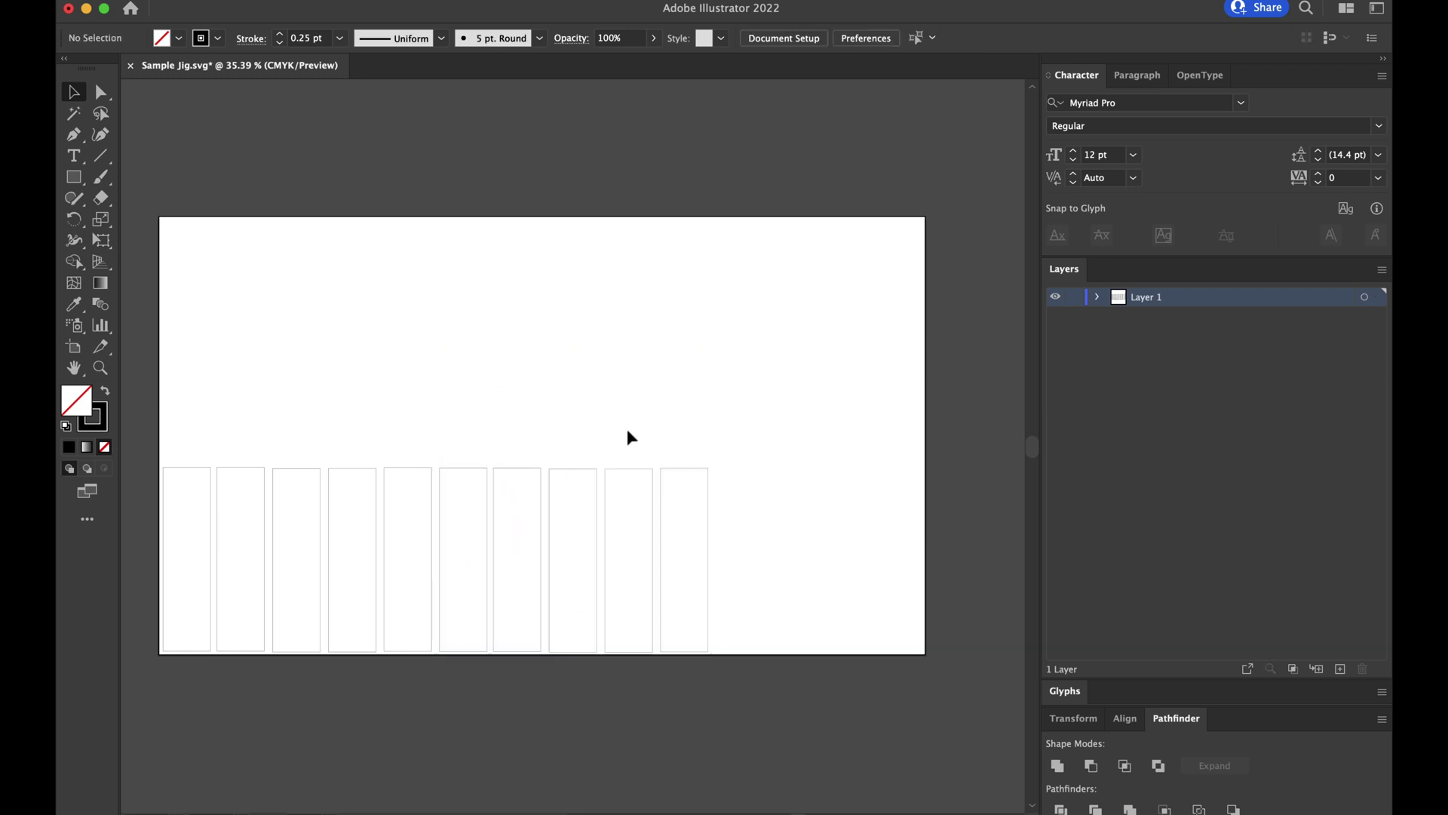
# - Duplicate three of the rectangles and place the copies at the right end of the row, making thirteen slots
pyautogui.moveTo(561, 436); pyautogui.dragTo(714, 556)
pyautogui.hotkey('ctrl', 'c')
pyautogui.hotkey('ctrl', 'v')
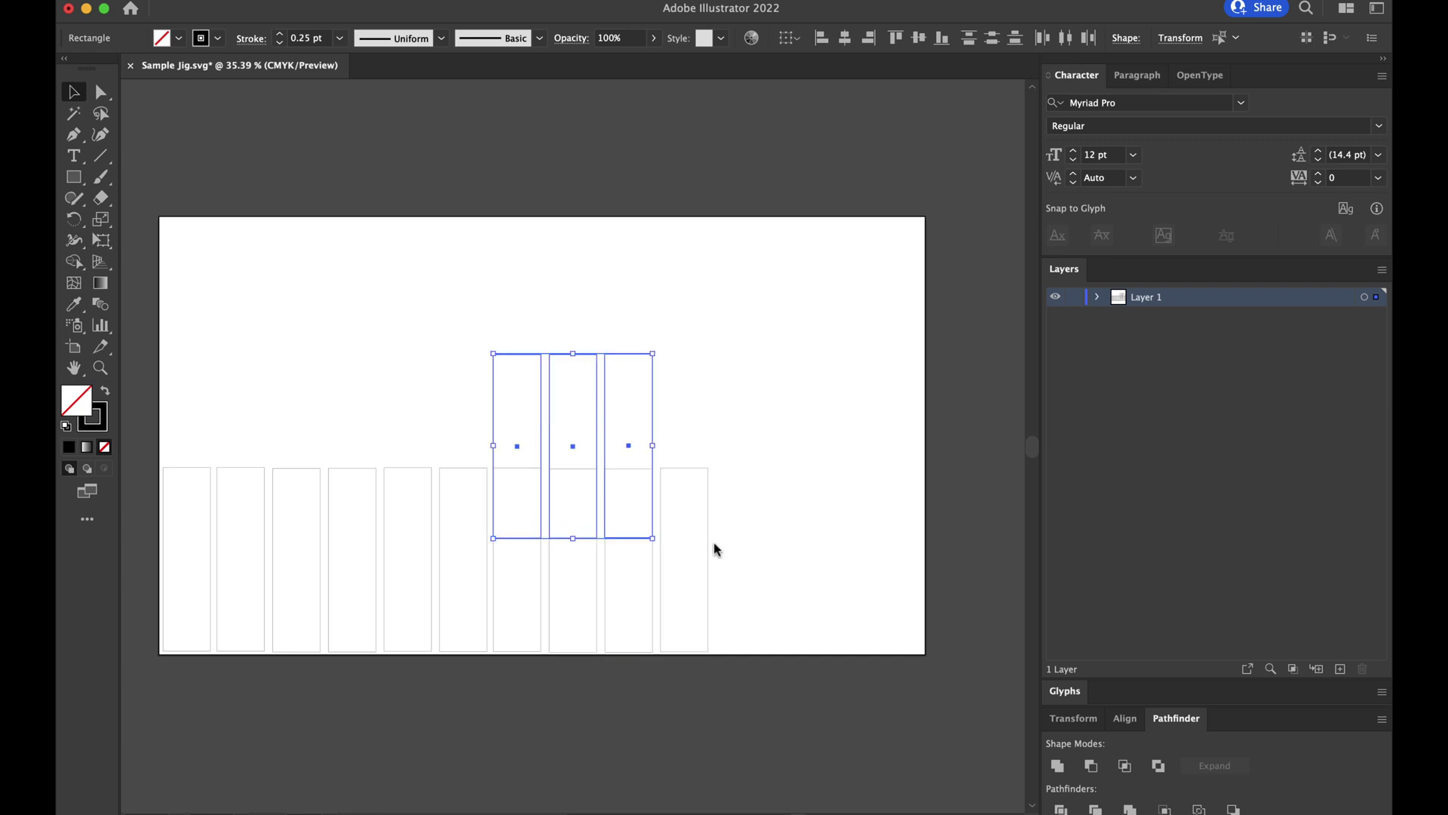
pyautogui.moveTo(631, 450); pyautogui.dragTo(849, 558)
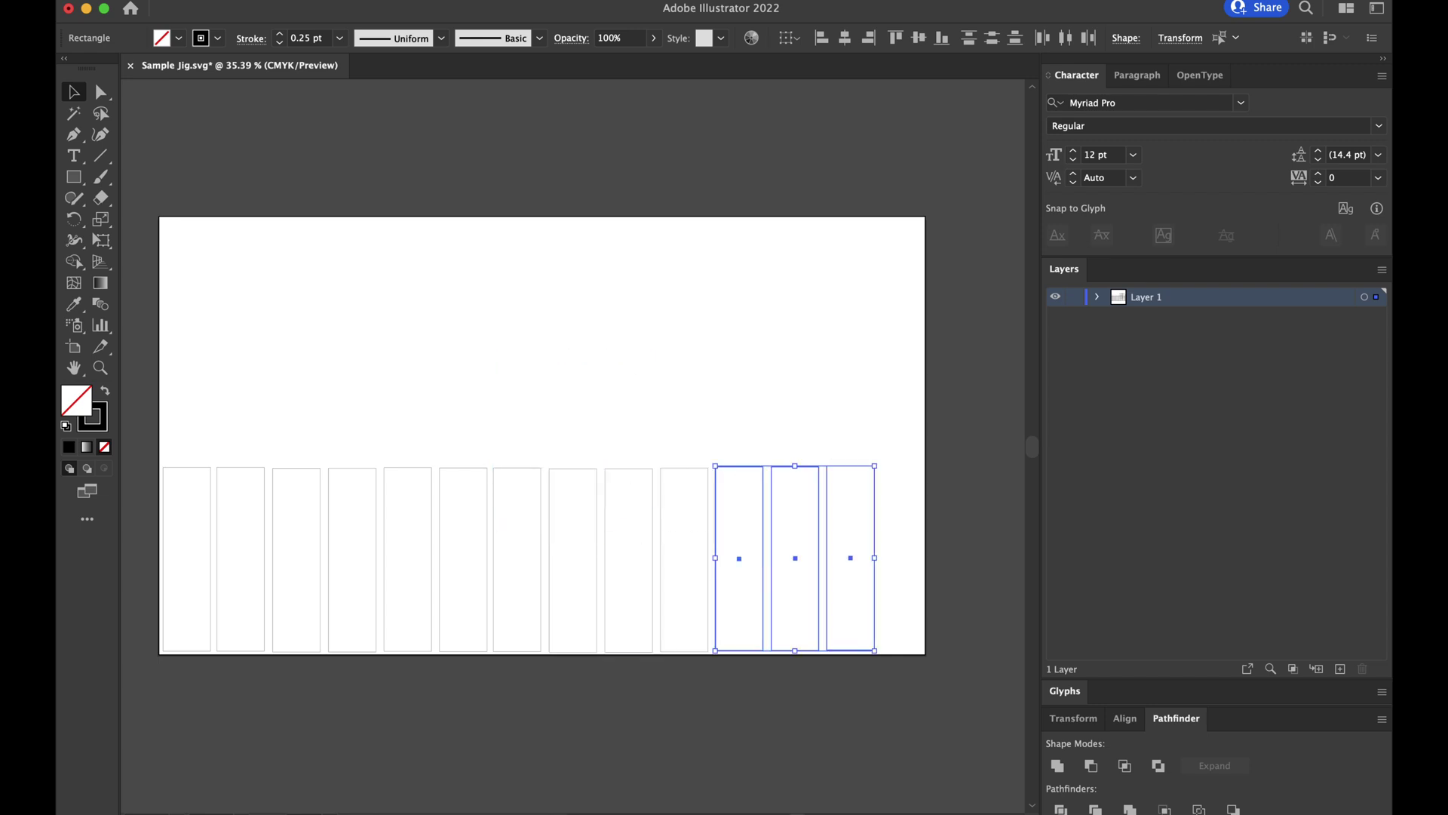
pyautogui.click(531, 364)
# - Align the bottom edges of all thirteen rectangles
pyautogui.moveTo(161, 413); pyautogui.dragTo(882, 551)
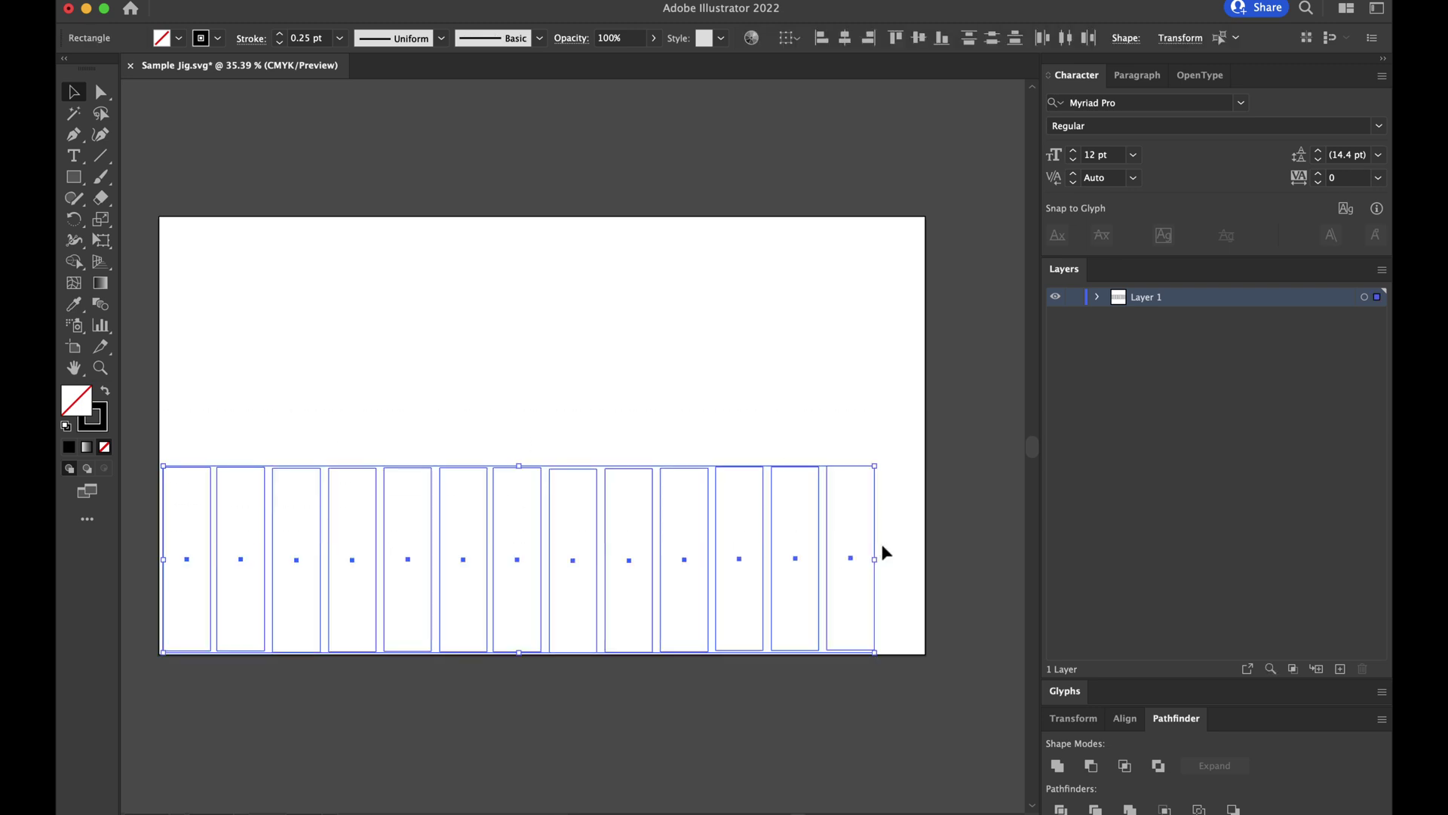
pyautogui.click(918, 39)
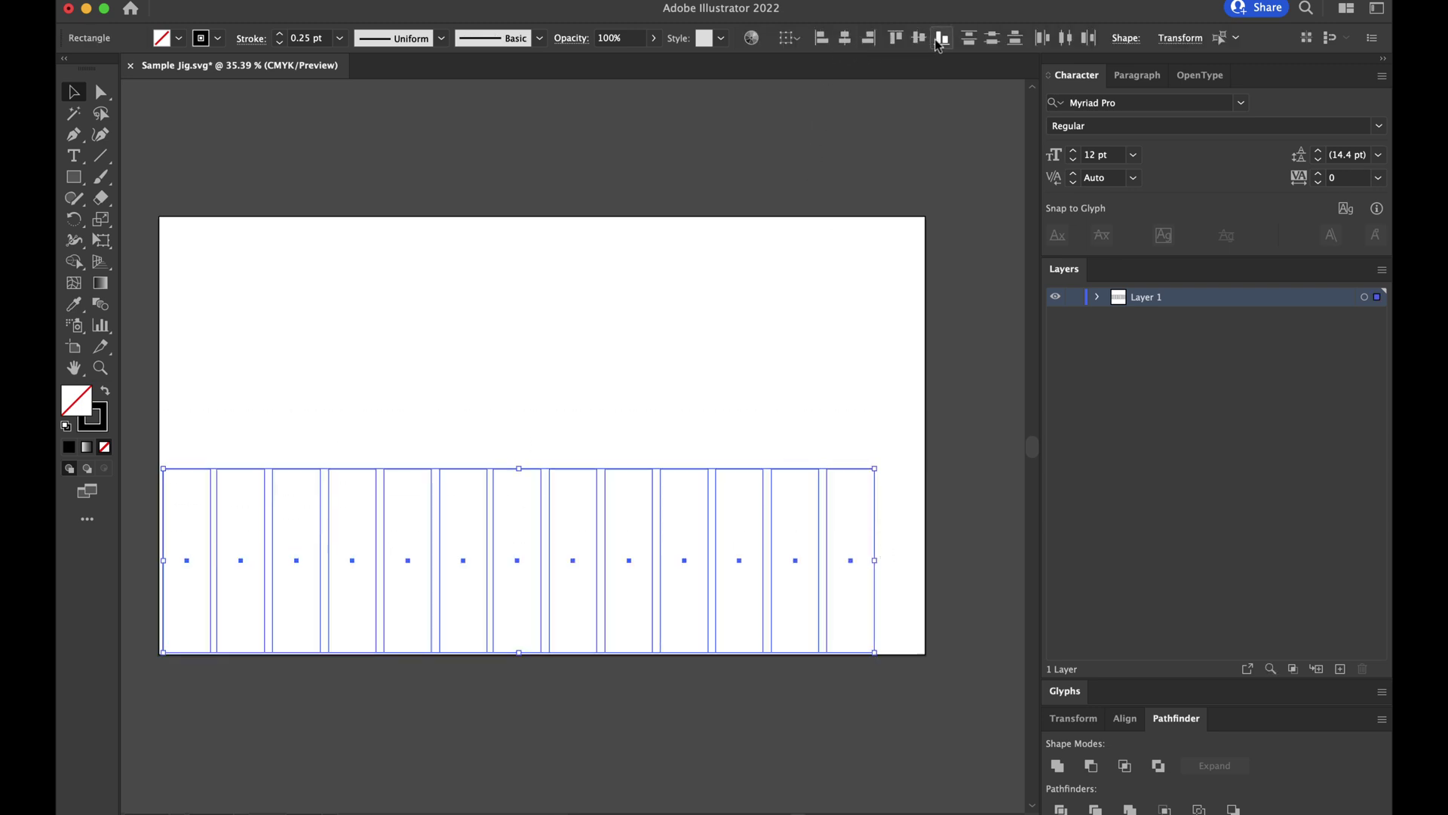
pyautogui.click(431, 316)
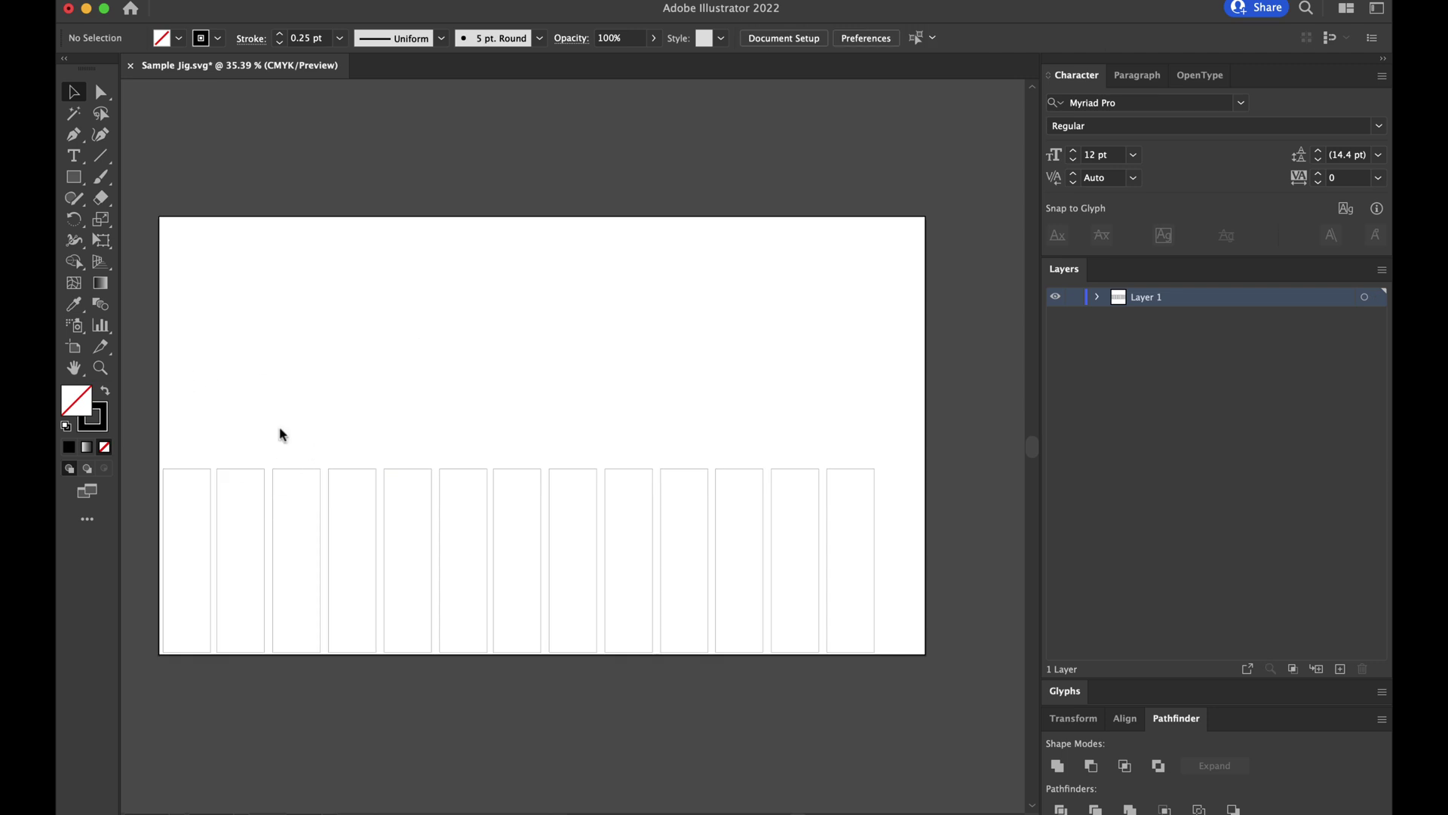
# - Try a duplicate of the whole rectangle row as a second row above the first, and delete the copy
pyautogui.scroll(-1, 282, 435)
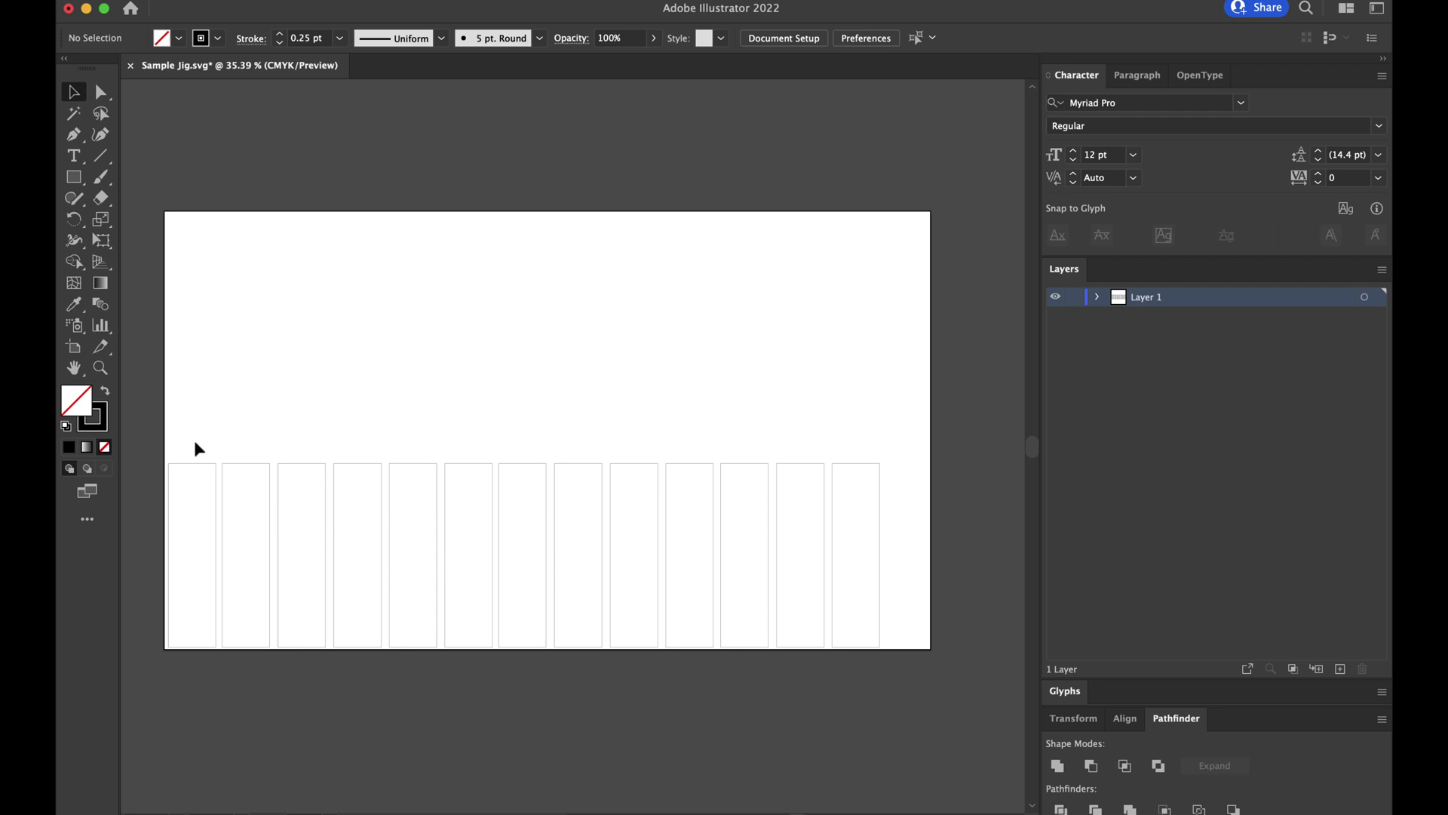
pyautogui.moveTo(183, 436); pyautogui.dragTo(892, 539)
pyautogui.hotkey('ctrl', 'c')
pyautogui.hotkey('ctrl', 'v')
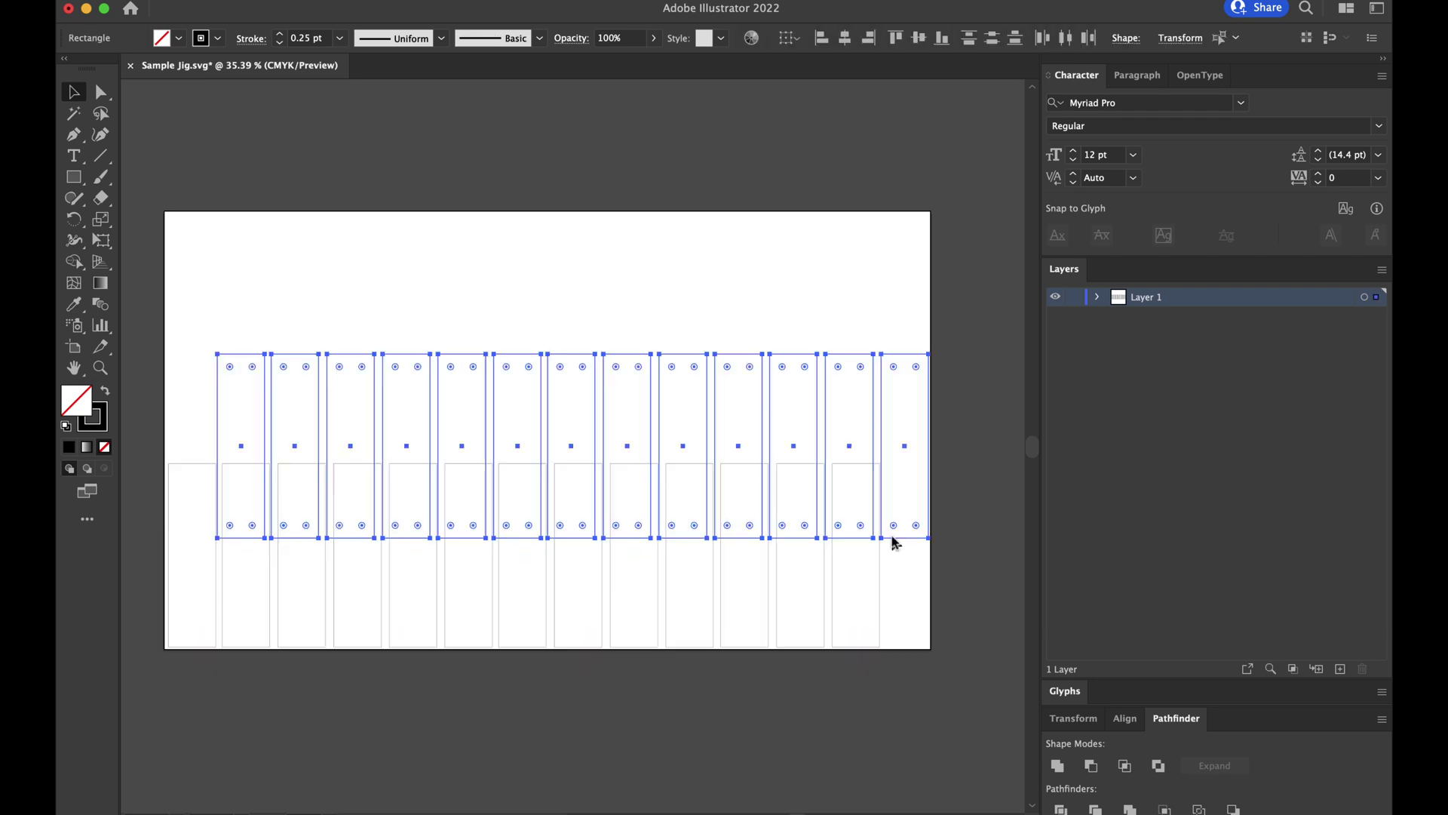
pyautogui.click(788, 487)
pyautogui.moveTo(792, 448); pyautogui.dragTo(748, 353)
pyautogui.press('Delete')
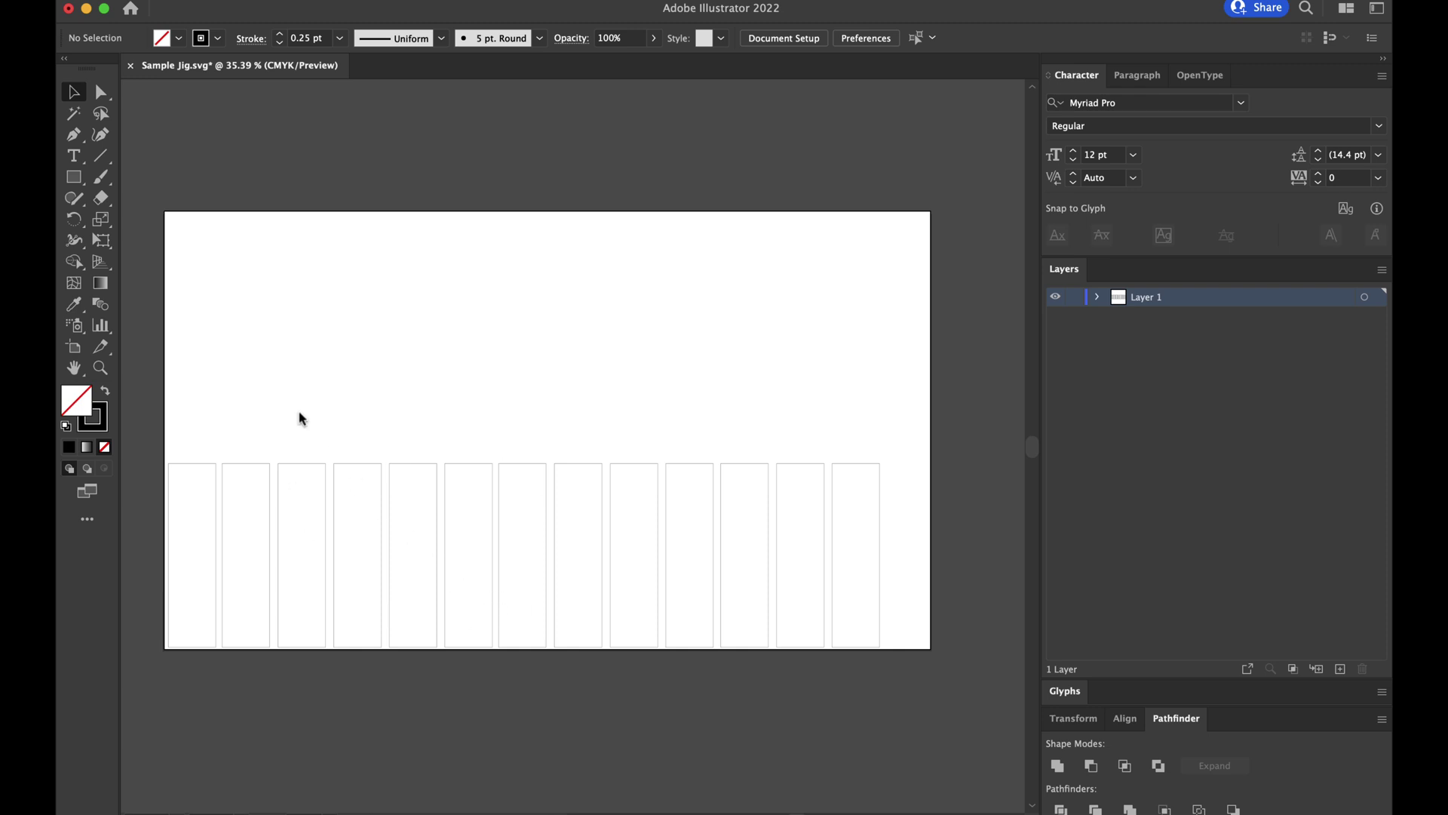
# - Add the text MARK in the empty area above the slots and enlarge it to about 48.6 pt
pyautogui.click(75, 159)
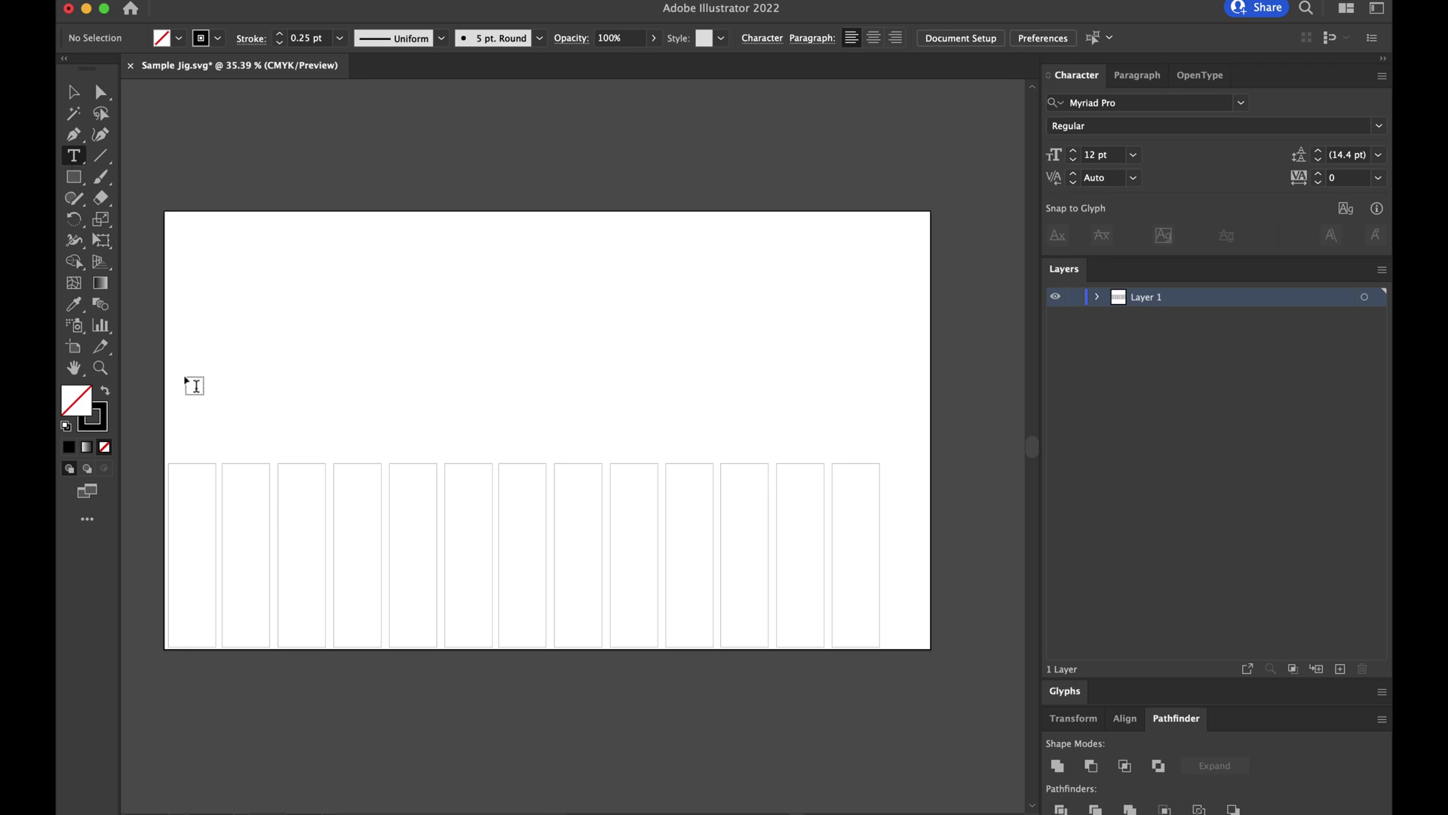
pyautogui.click(220, 415)
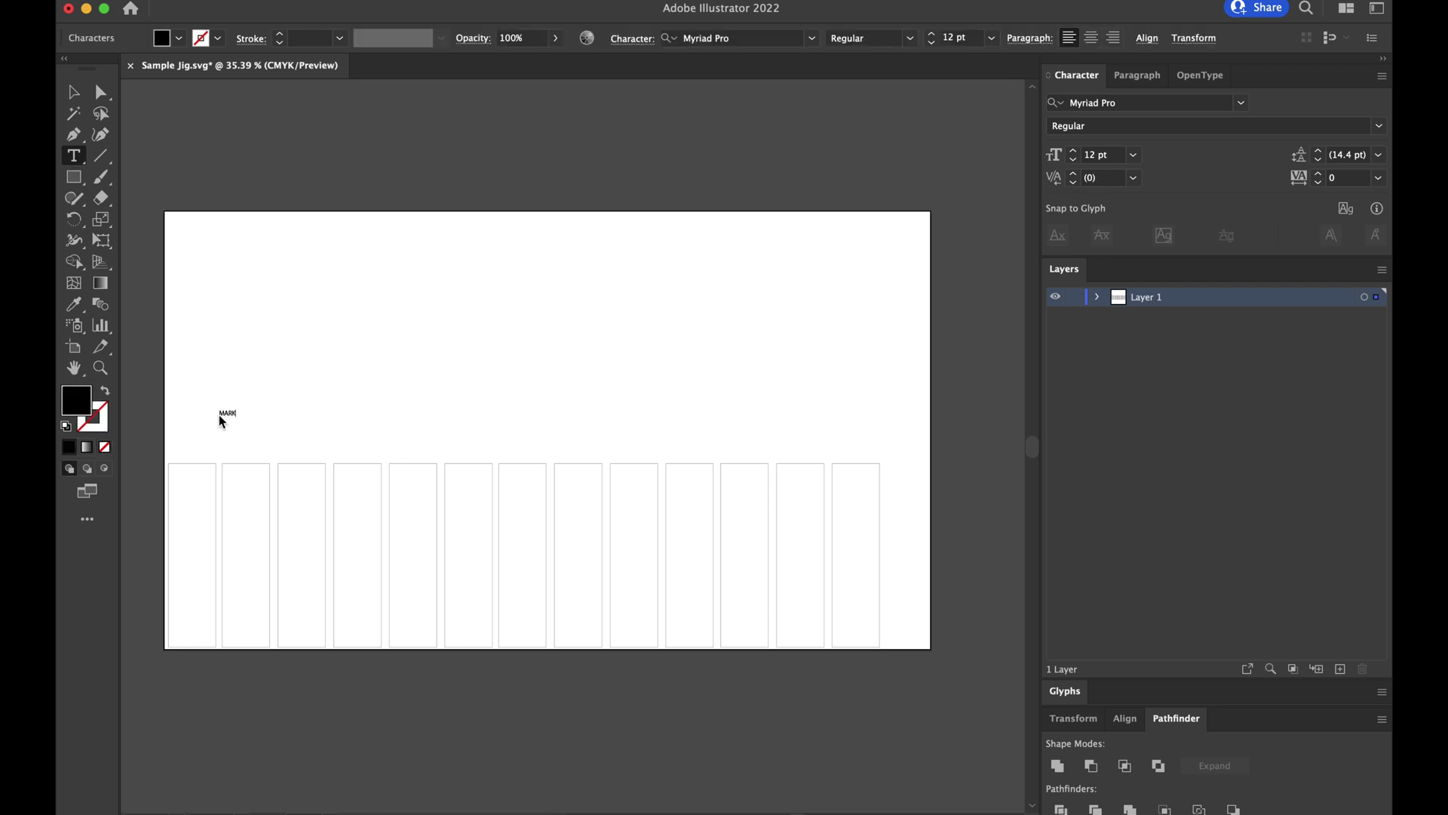
pyautogui.click(73, 91)
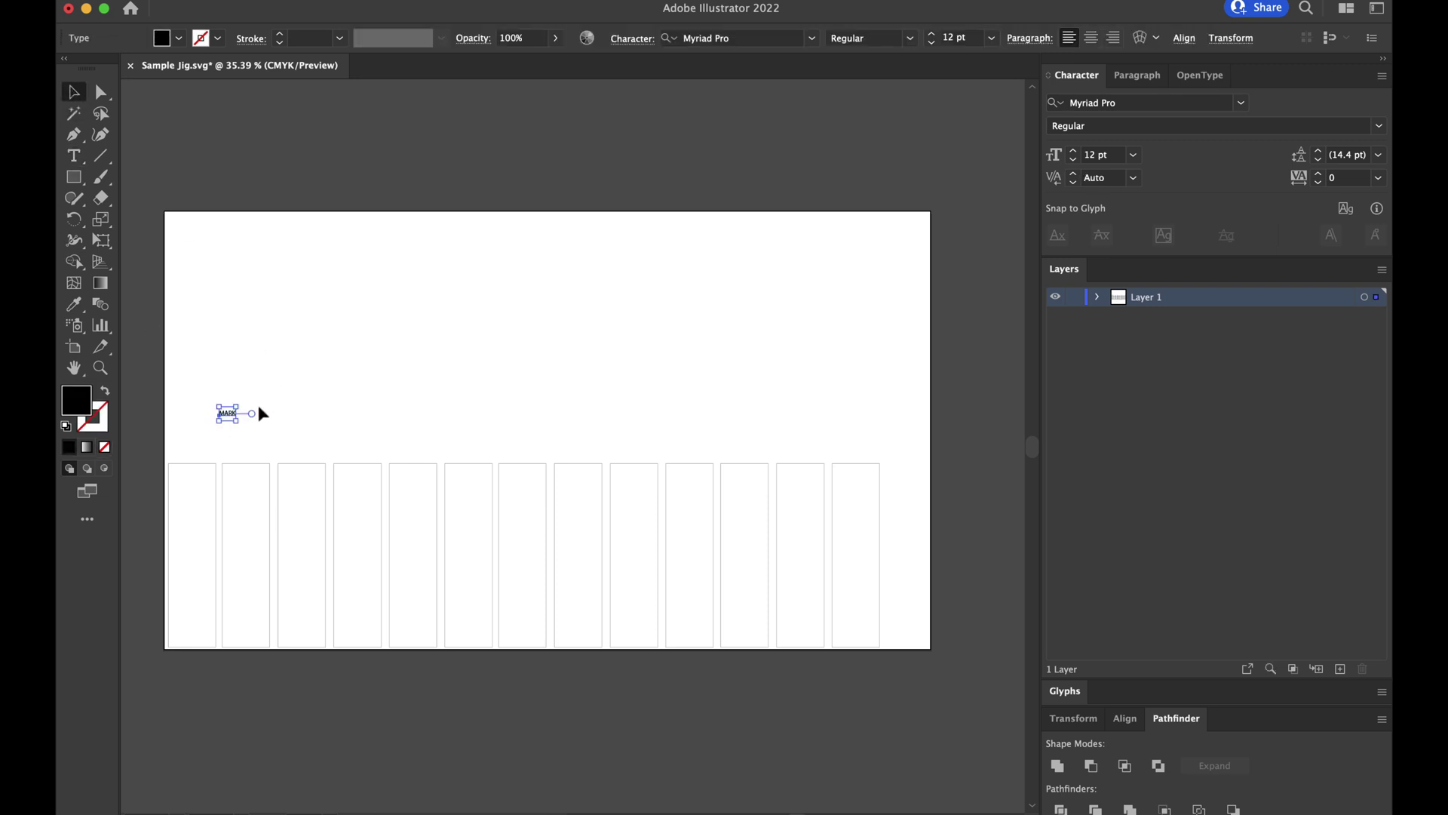
pyautogui.moveTo(237, 410); pyautogui.dragTo(332, 370)
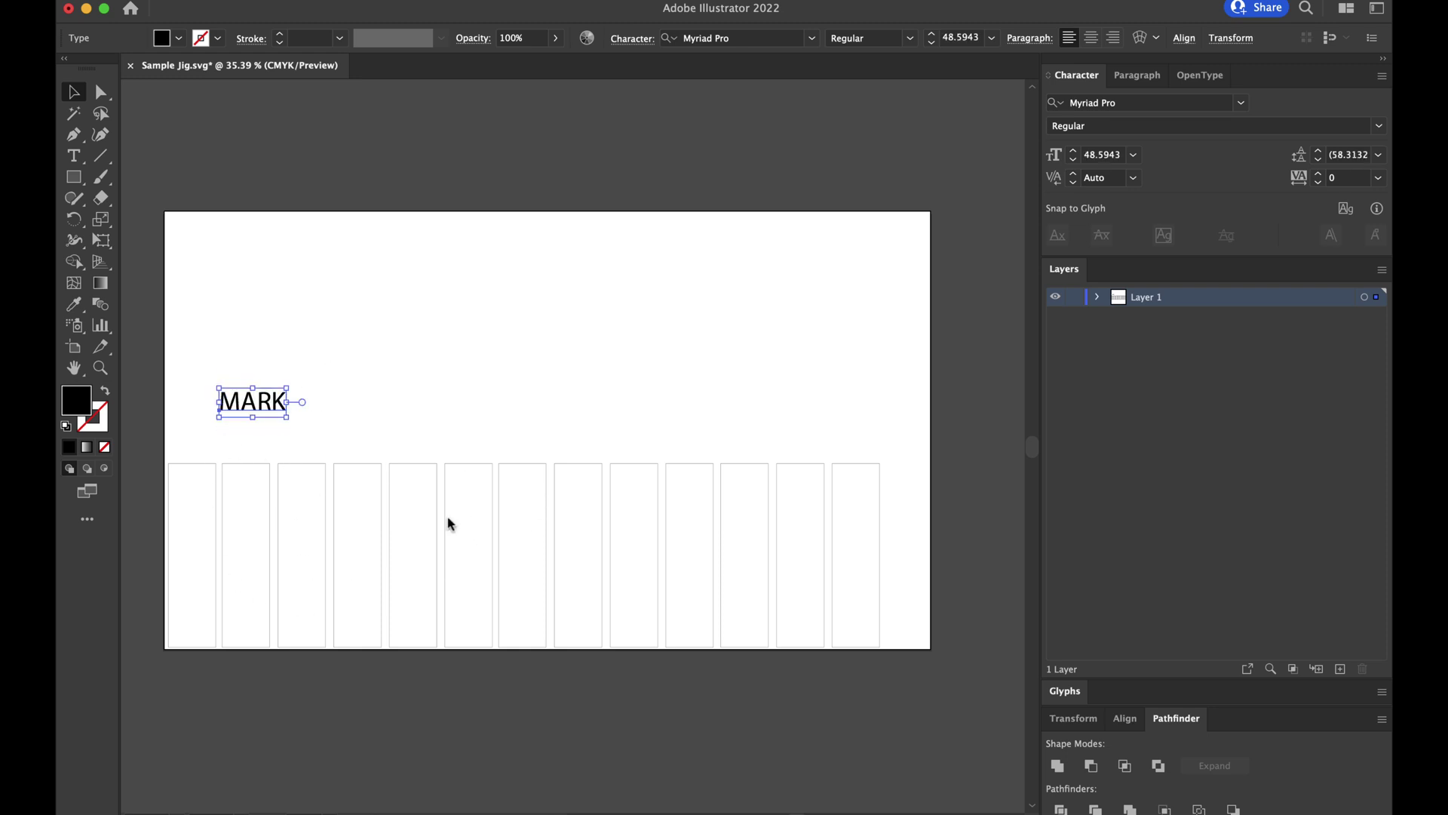
# - Group the thirteen rectangles and lock the group so the slots cannot be moved
pyautogui.moveTo(915, 447); pyautogui.dragTo(178, 581)
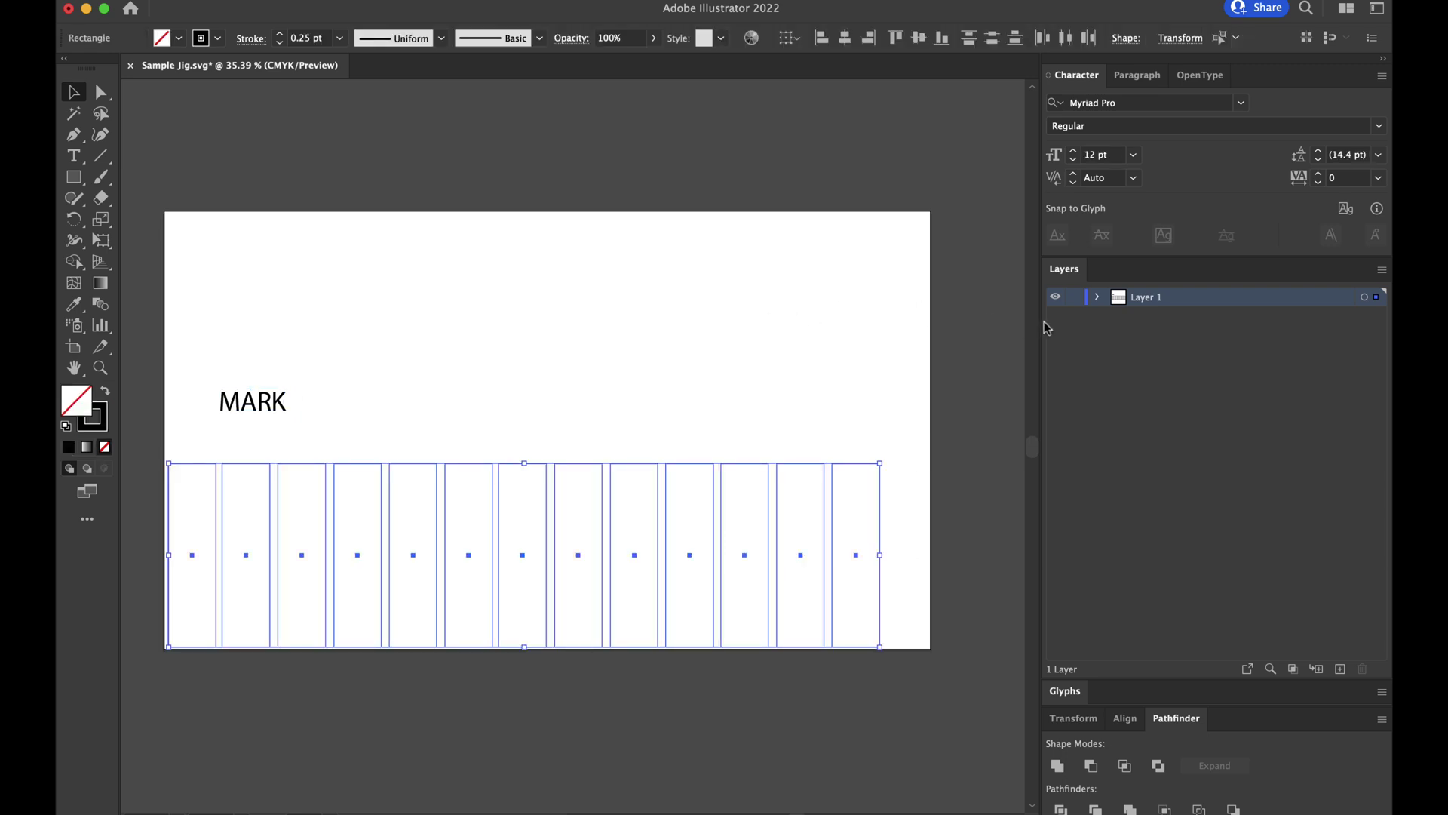
pyautogui.click(1098, 297)
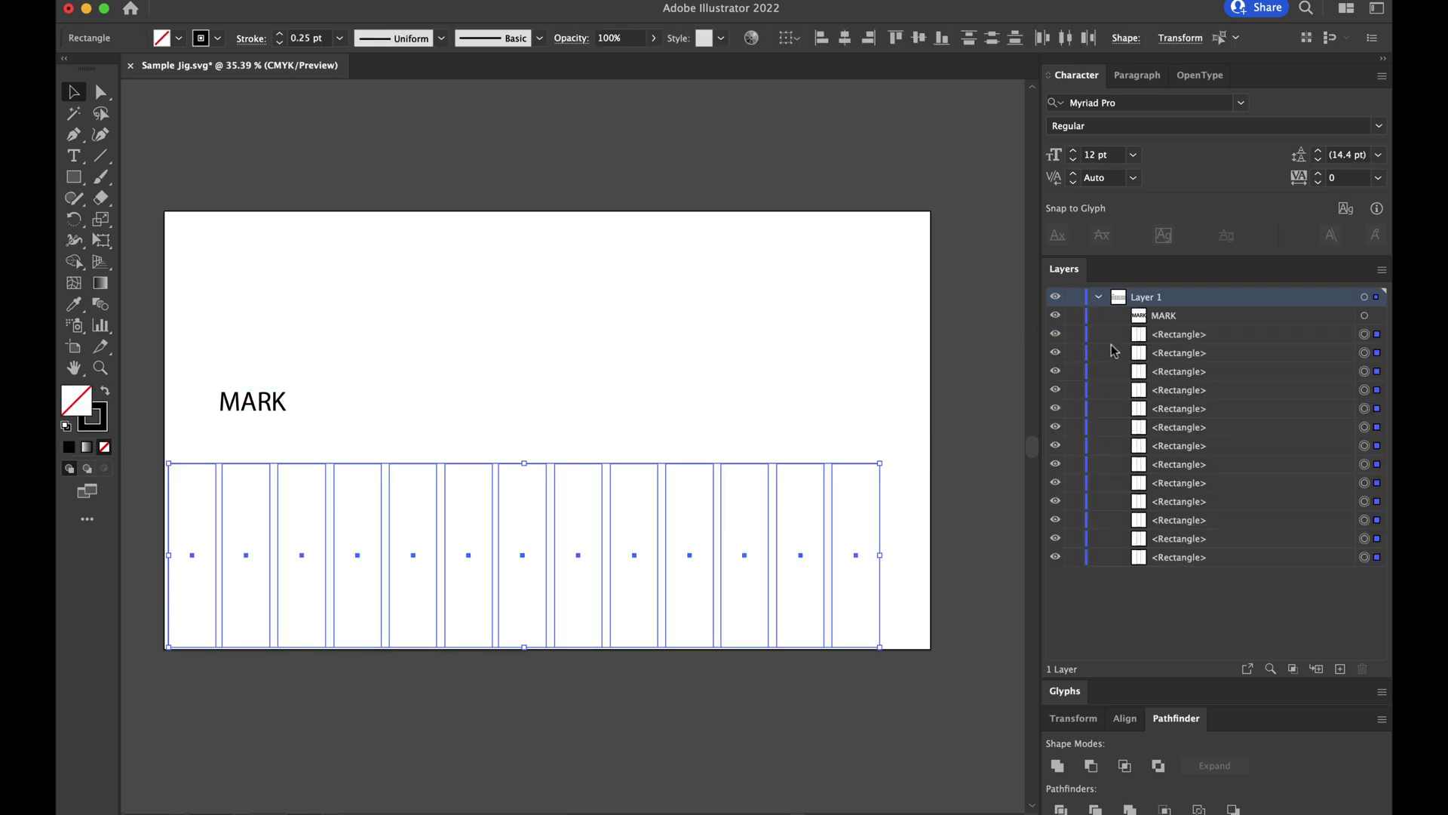
pyautogui.press('super+g')
pyautogui.click(1074, 334)
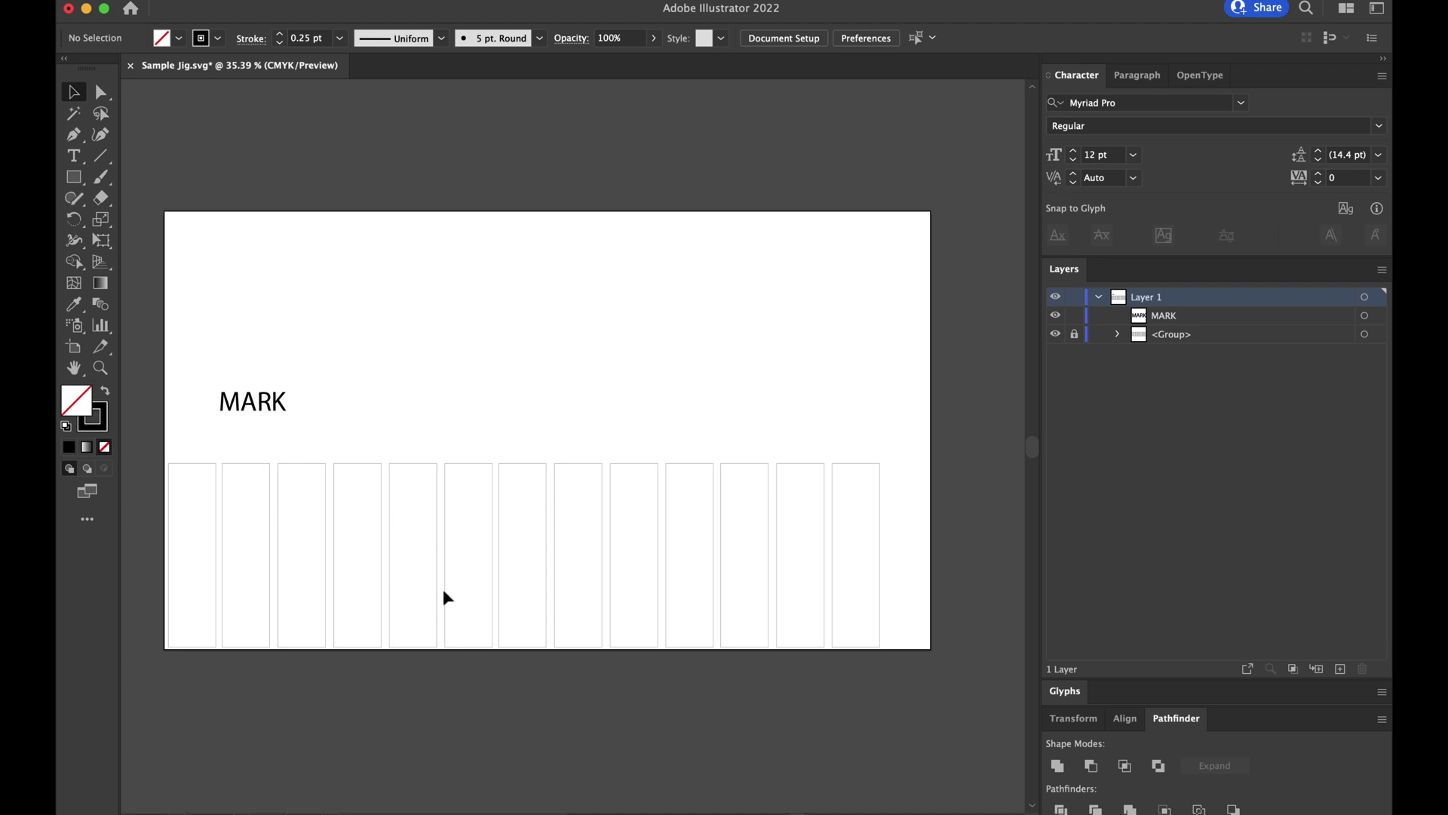
# - Rotate the MARK text to read upwards at about 57.6 pt inside the first slot, and place a copy in the second slot
pyautogui.click(279, 402)
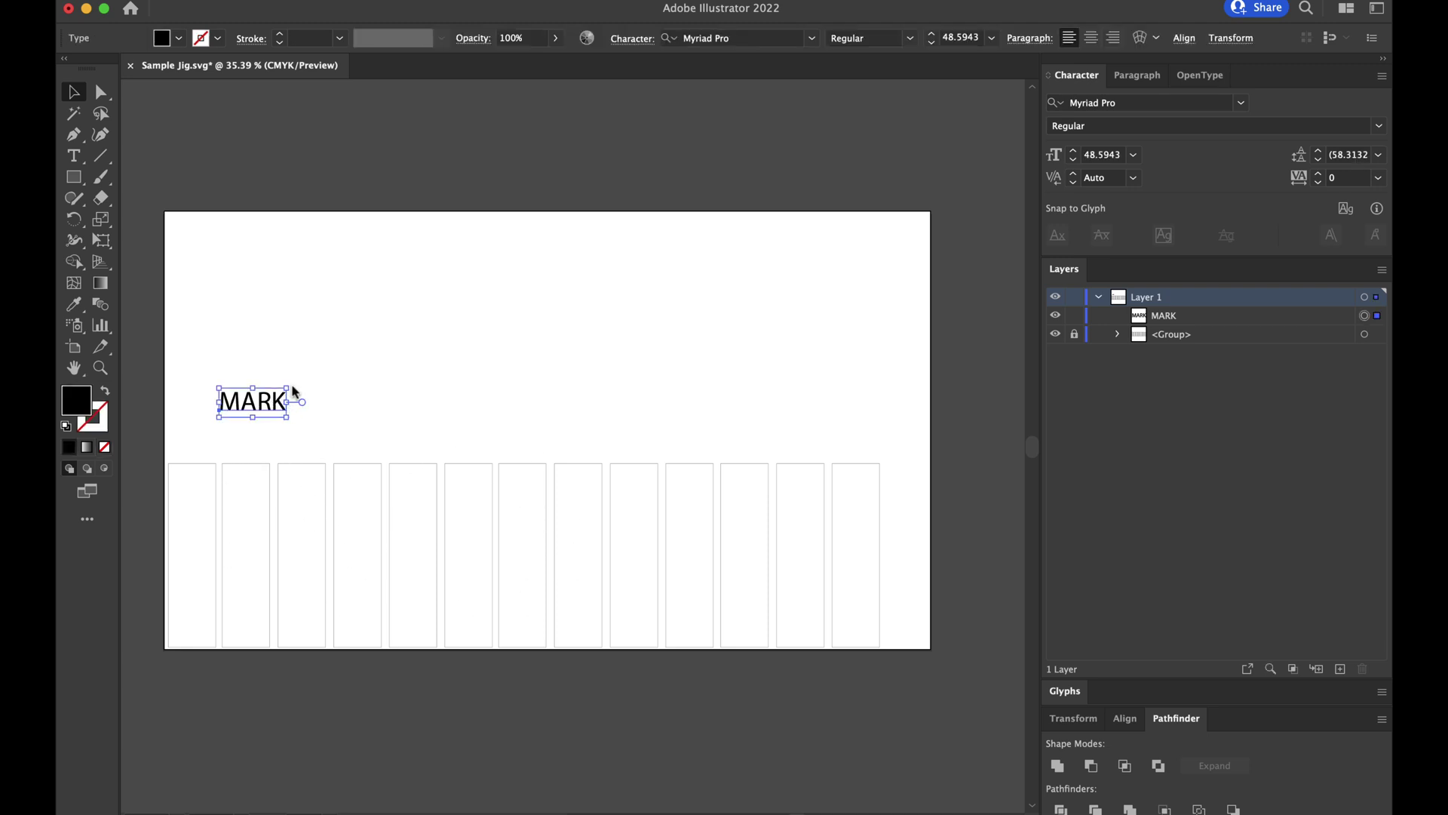
pyautogui.moveTo(296, 389); pyautogui.dragTo(179, 550)
pyautogui.hotkey('ctrl', 'c')
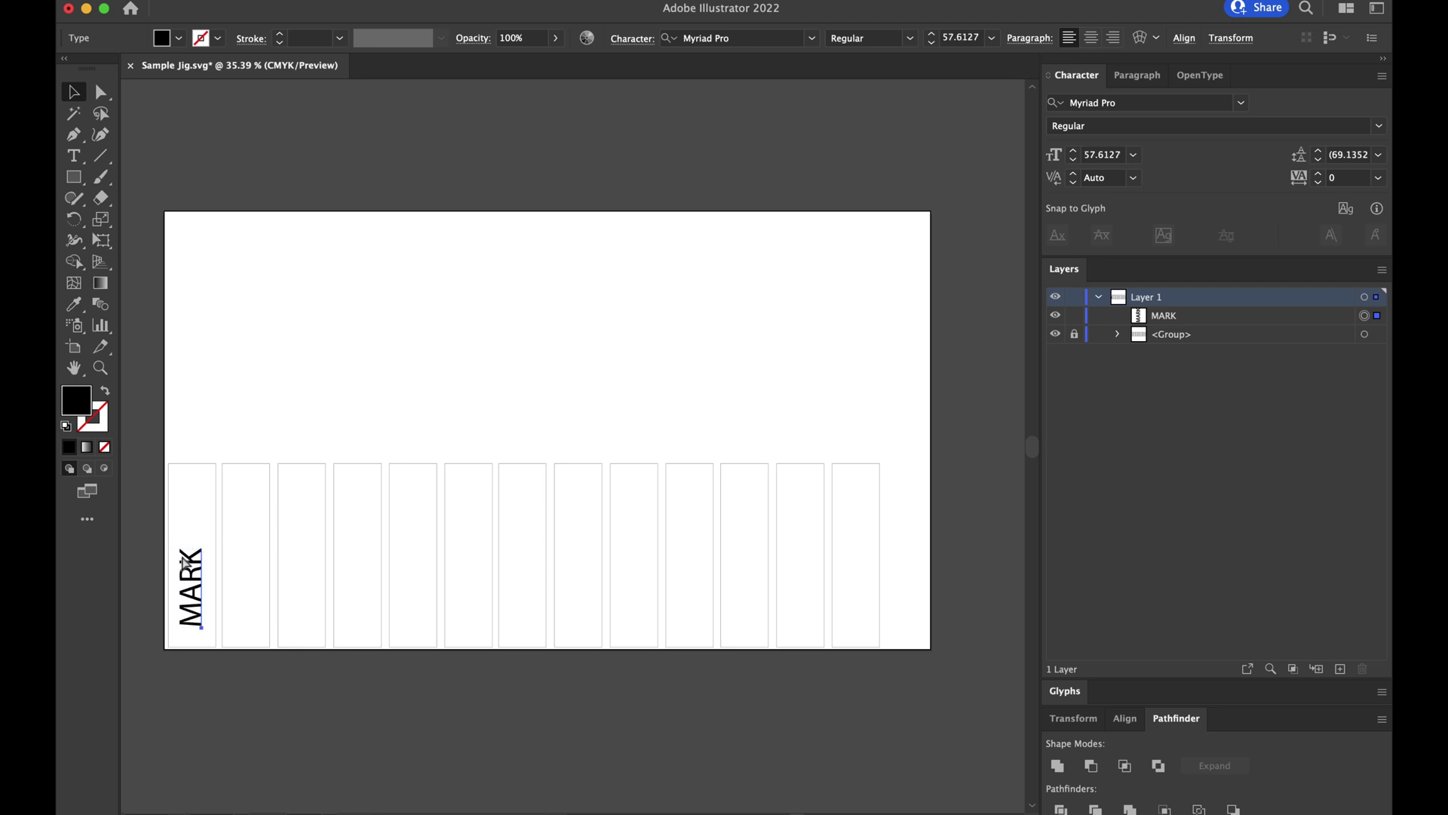
pyautogui.hotkey('ctrl', 'v')
pyautogui.moveTo(573, 468); pyautogui.dragTo(250, 604)
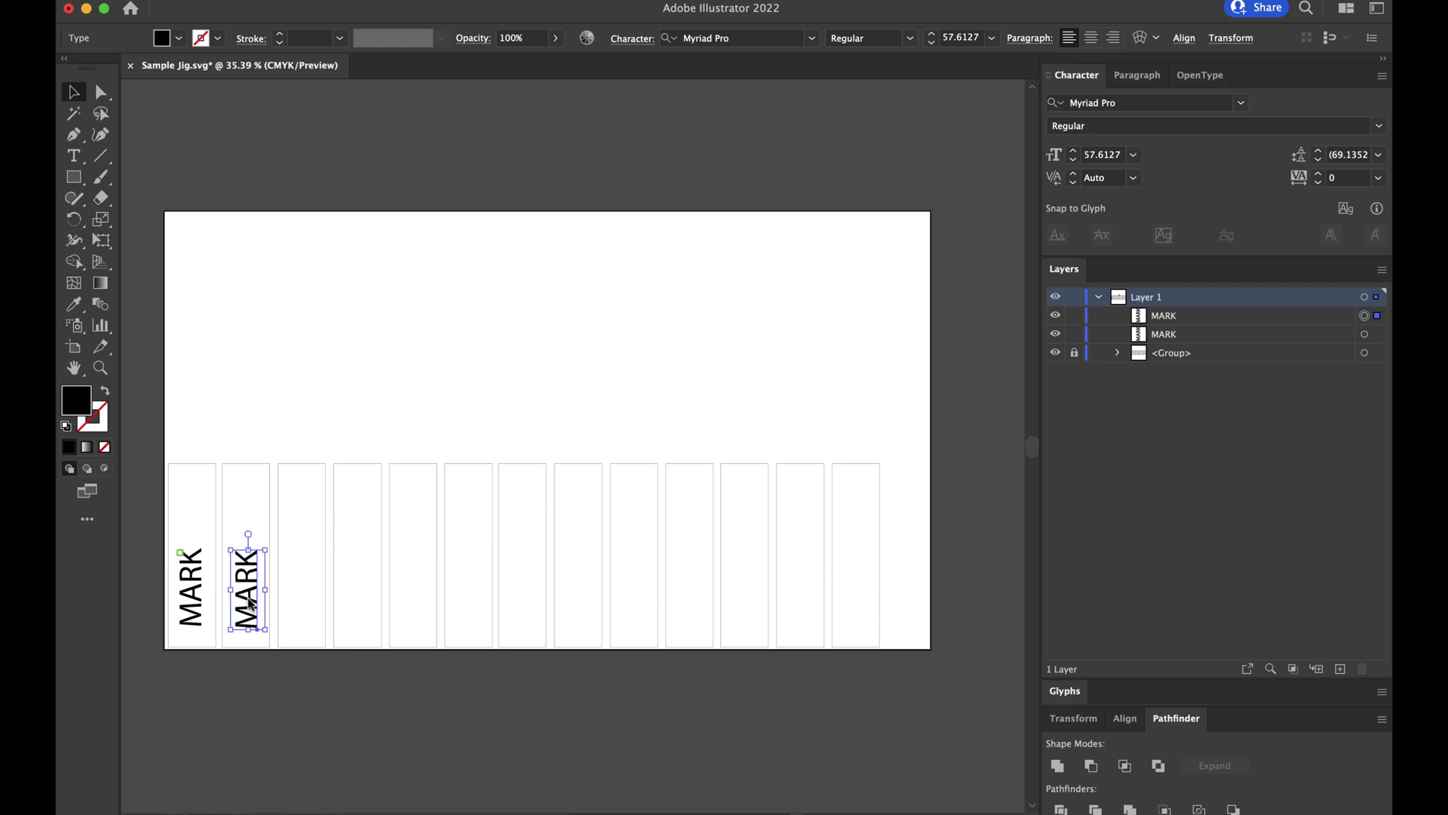
pyautogui.click(228, 439)
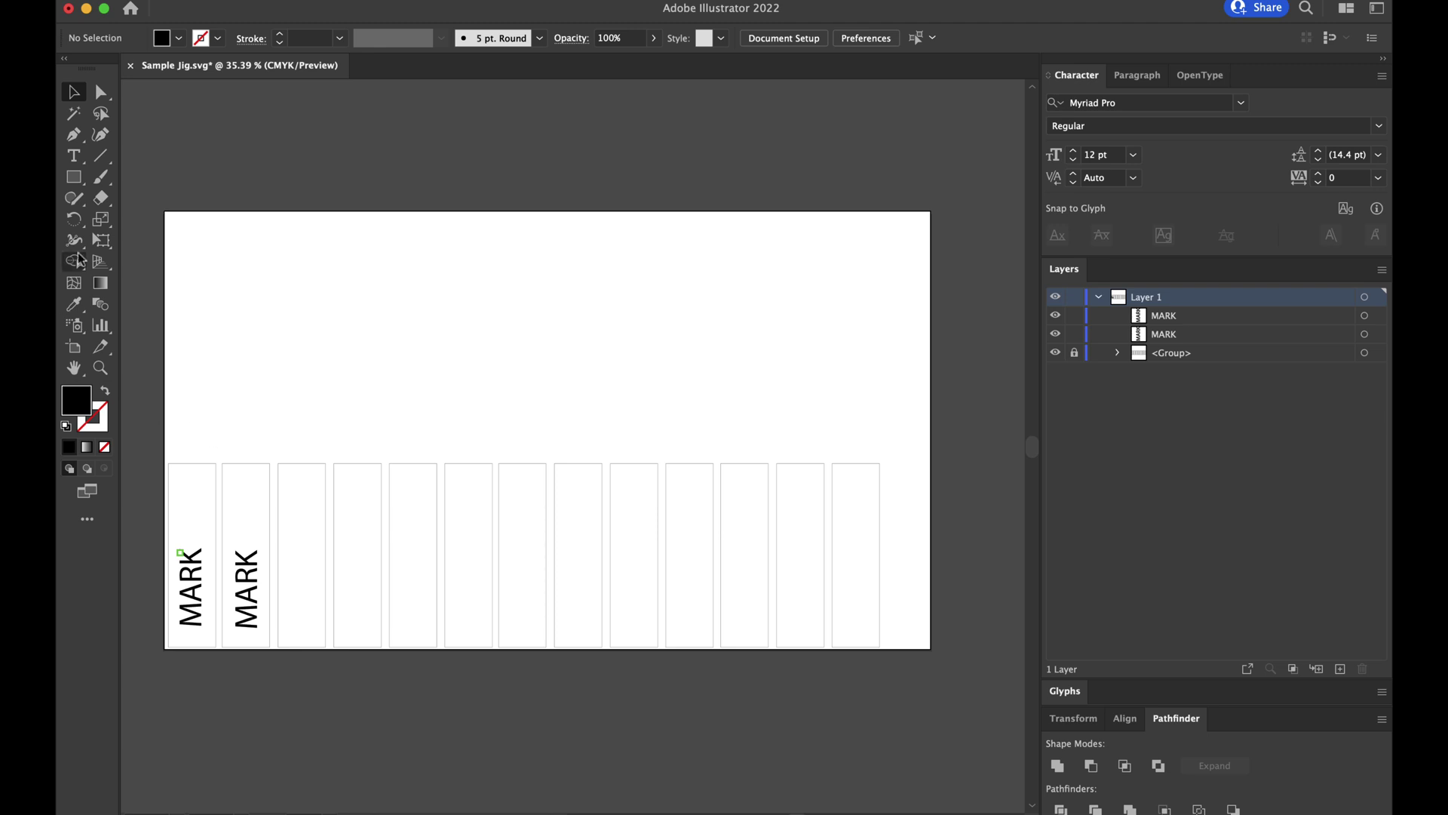
# - Draw a rectangle about 1.17 in wide over the lower part of the first slot and set its height to 2.63 in
pyautogui.press('m')
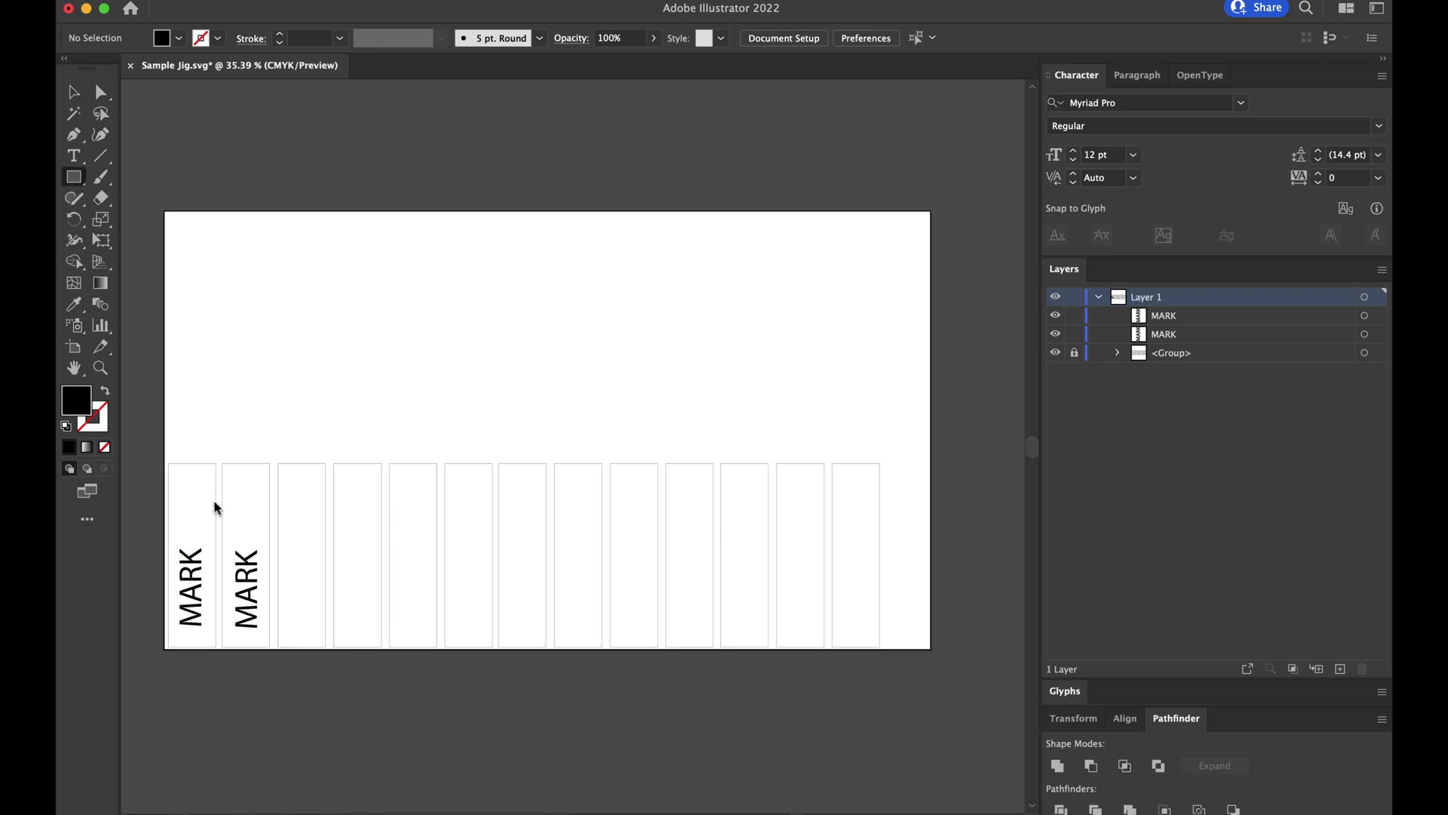
pyautogui.moveTo(216, 500)
pyautogui.mouseDown()
pyautogui.moveTo(193, 635)
pyautogui.moveTo(168, 651)
pyautogui.mouseUp()
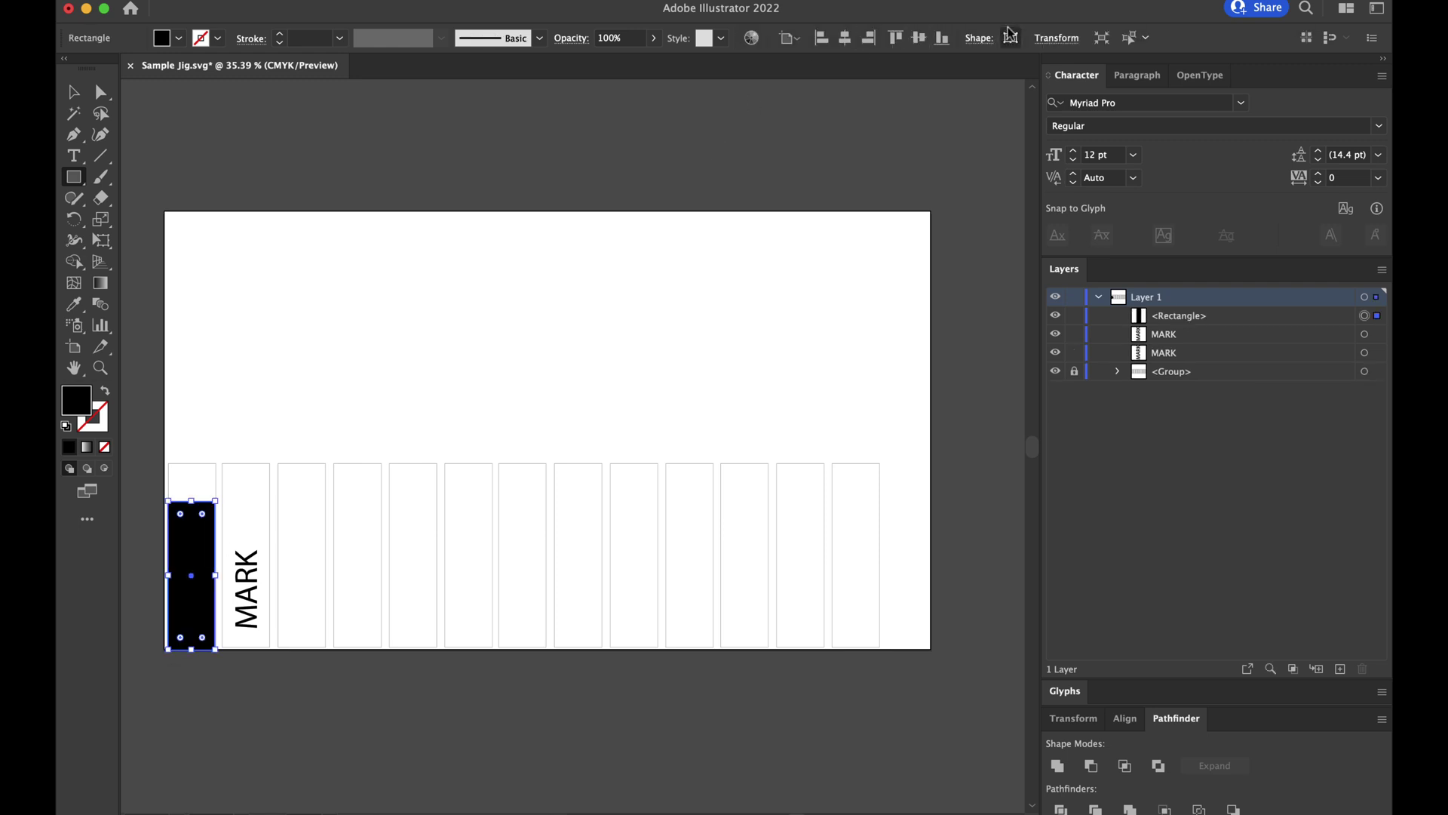
pyautogui.click(1048, 39)
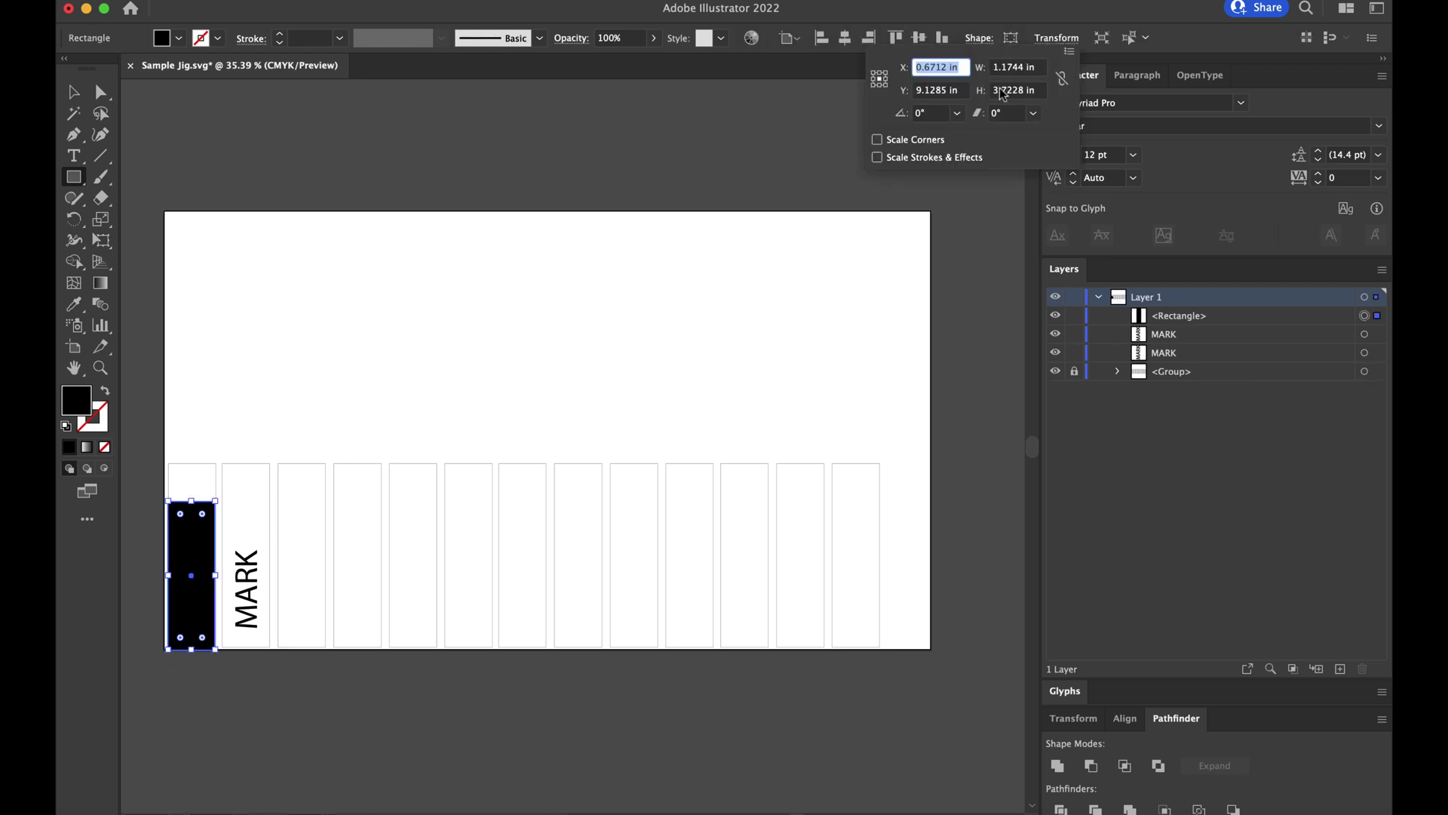
pyautogui.doubleClick(1001, 90)
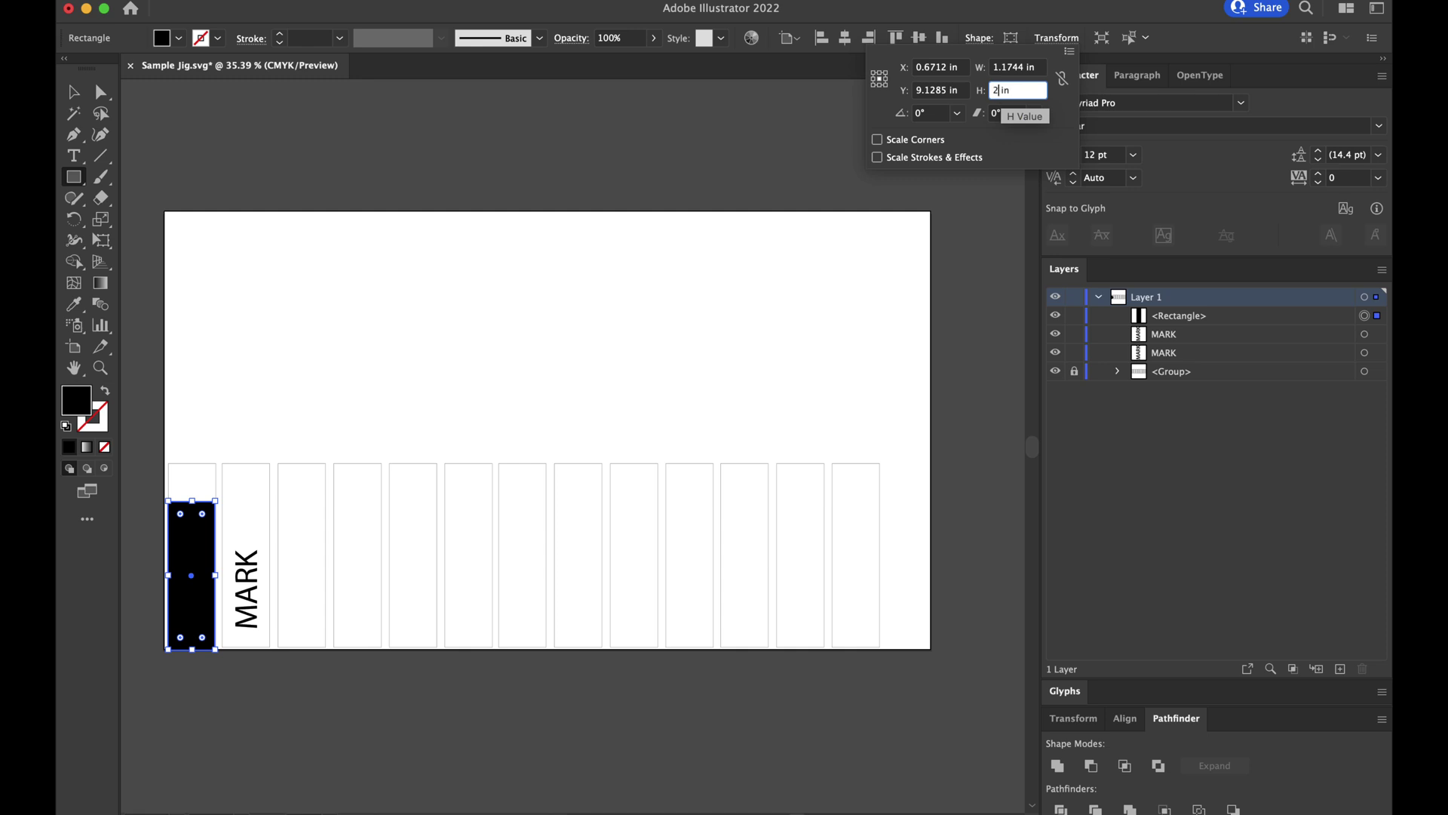
pyautogui.write('2.63')
pyautogui.press('Return')
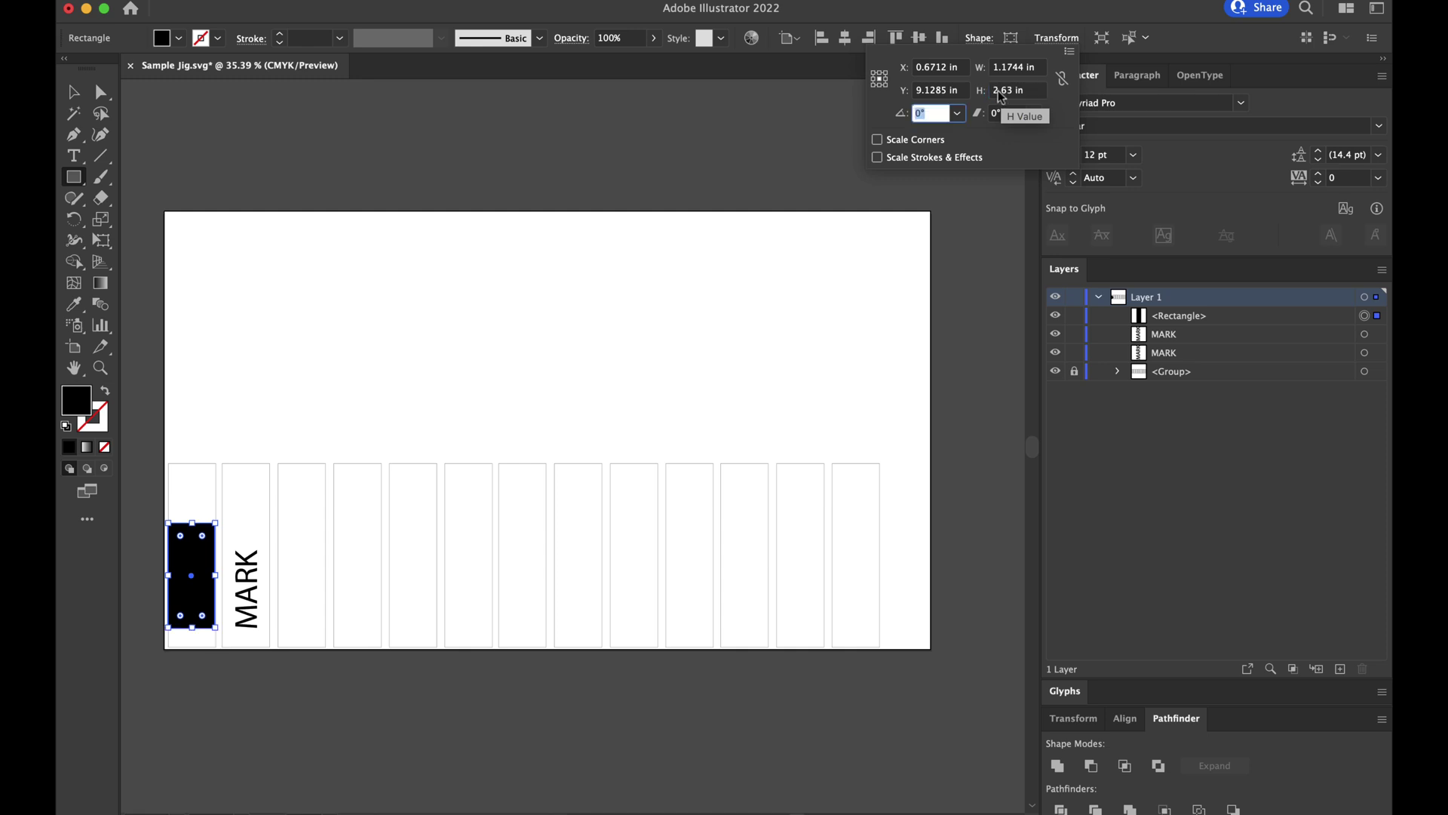
pyautogui.press('Escape')
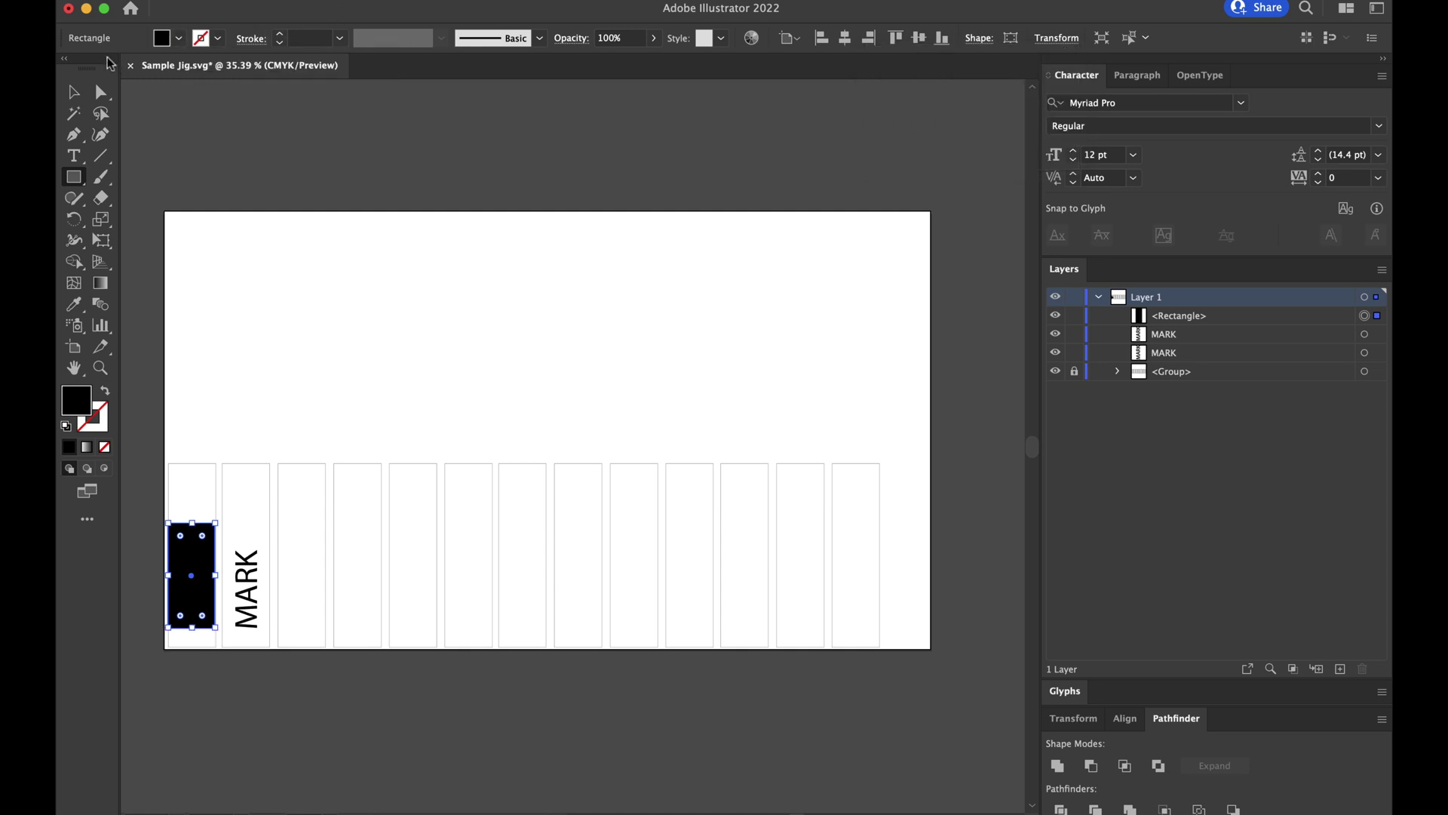
# - Give the rectangle no fill and a 0.25 pt black stroke, and align it with the bottom edge of the first slot
pyautogui.click(178, 38)
pyautogui.click(67, 78)
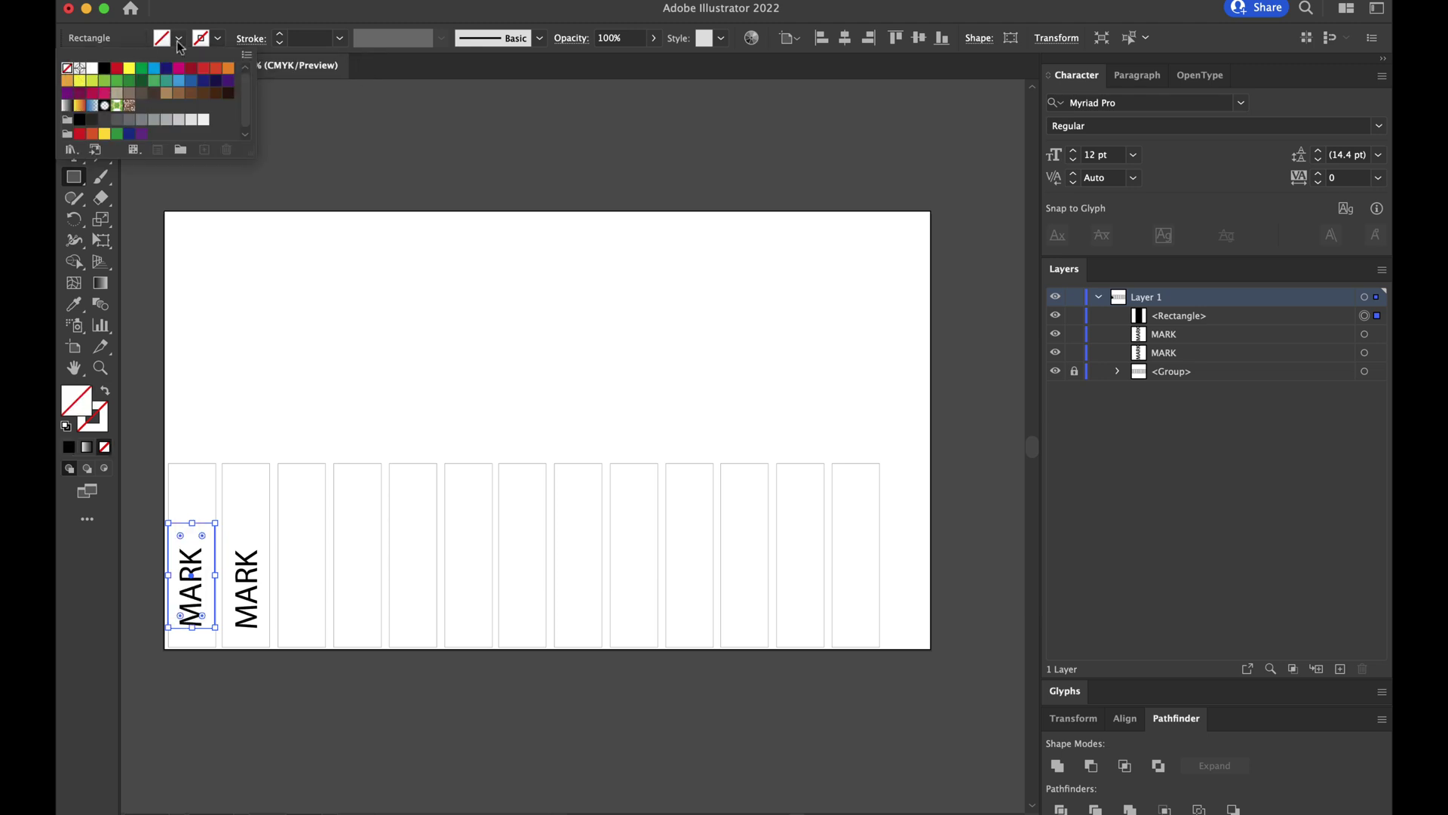
pyautogui.click(280, 40)
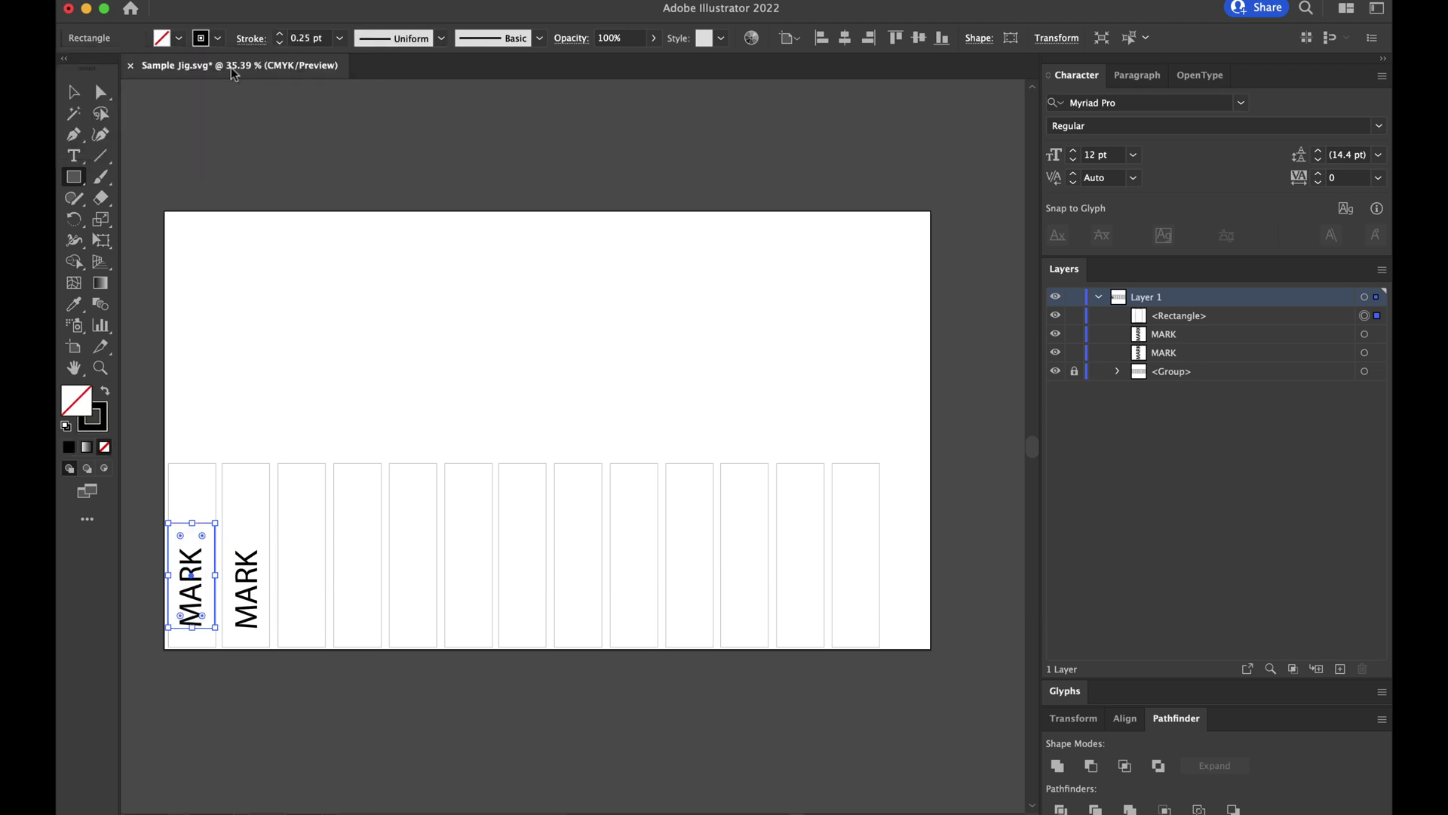
pyautogui.click(73, 91)
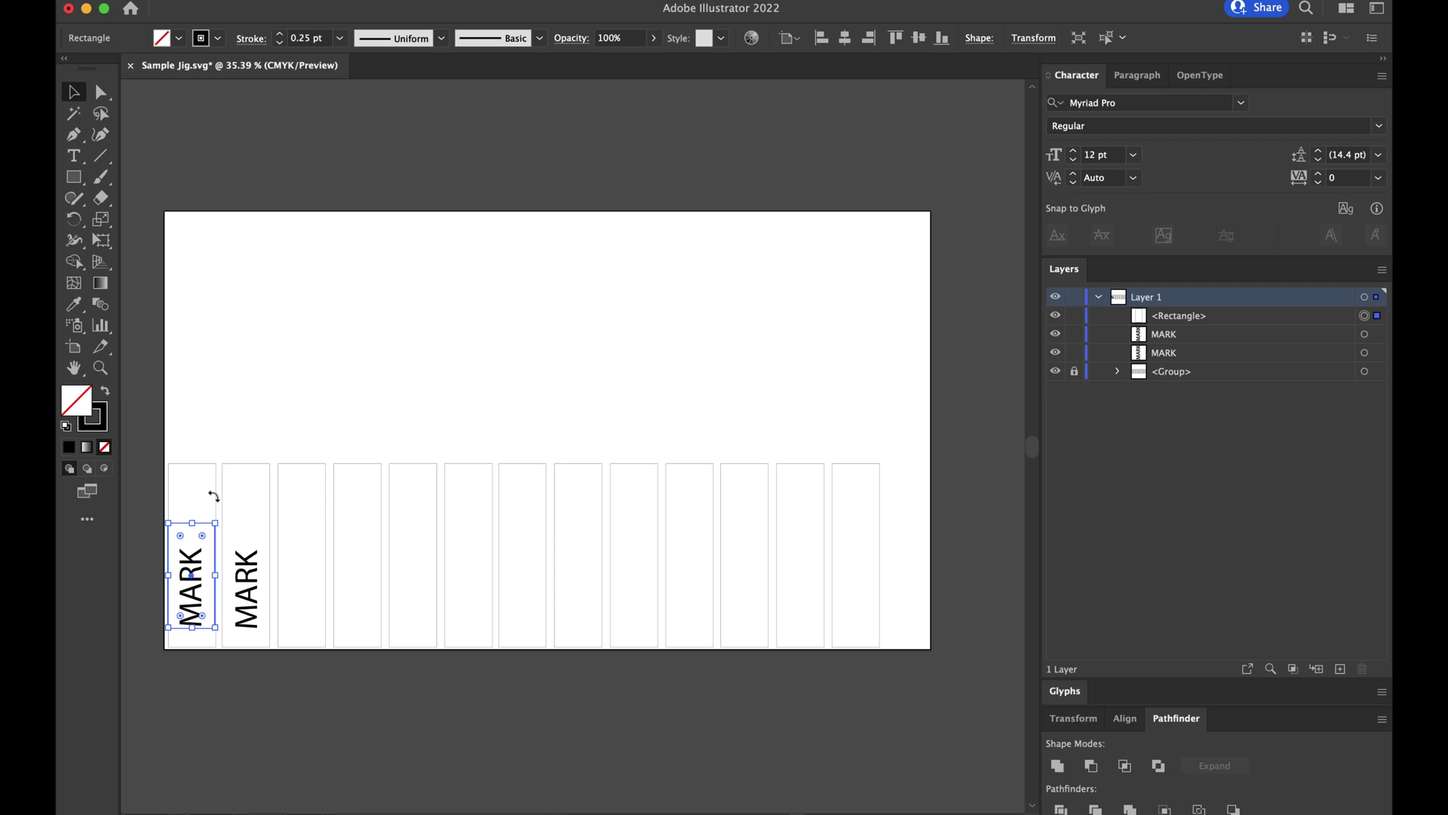
pyautogui.scroll(5, 206, 549)
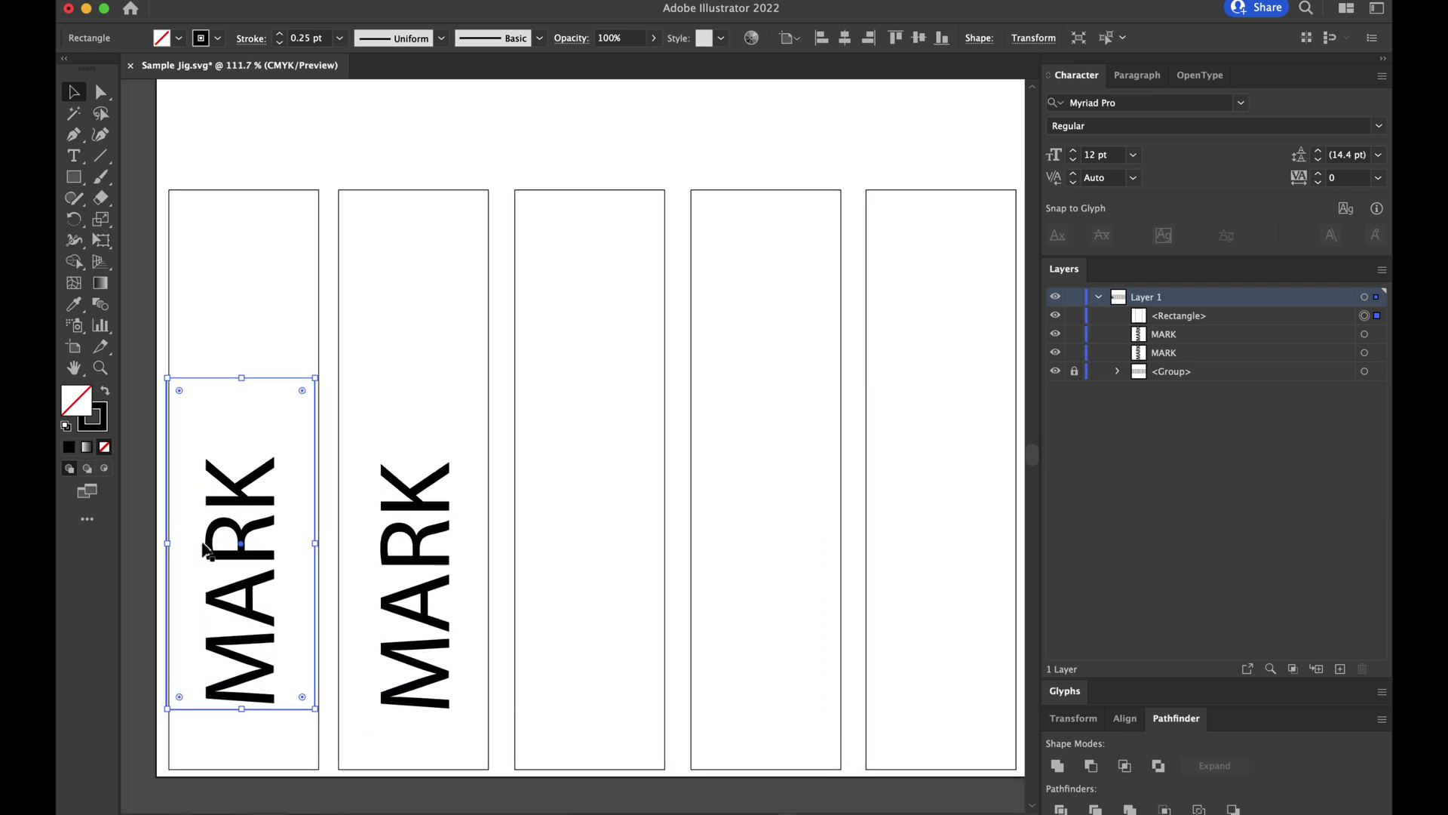
pyautogui.moveTo(254, 383); pyautogui.dragTo(255, 438)
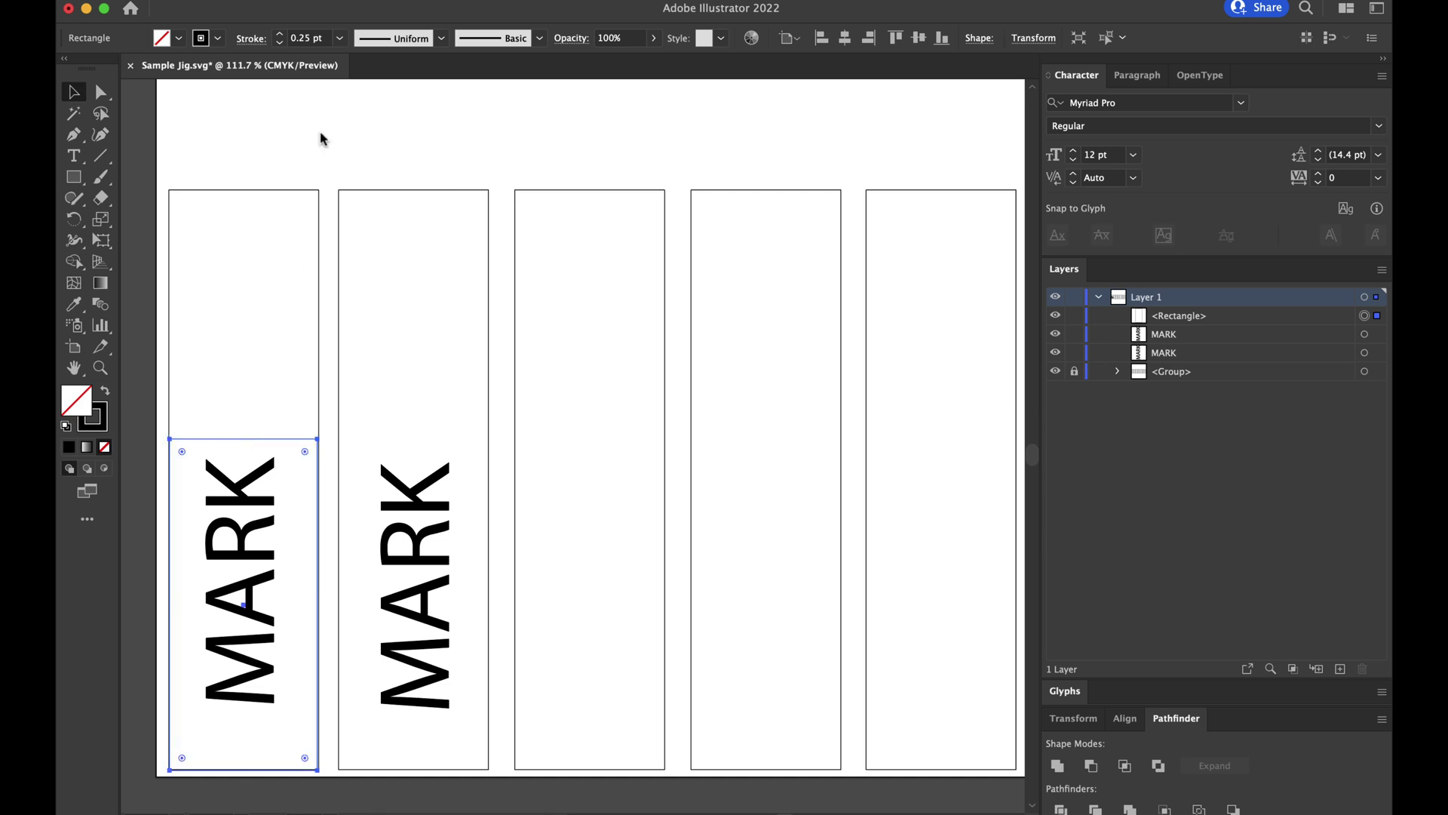
# - Show the rulers, place a horizontal guide along the new rectangle's top edge, and delete that rectangle
pyautogui.press('super+r')
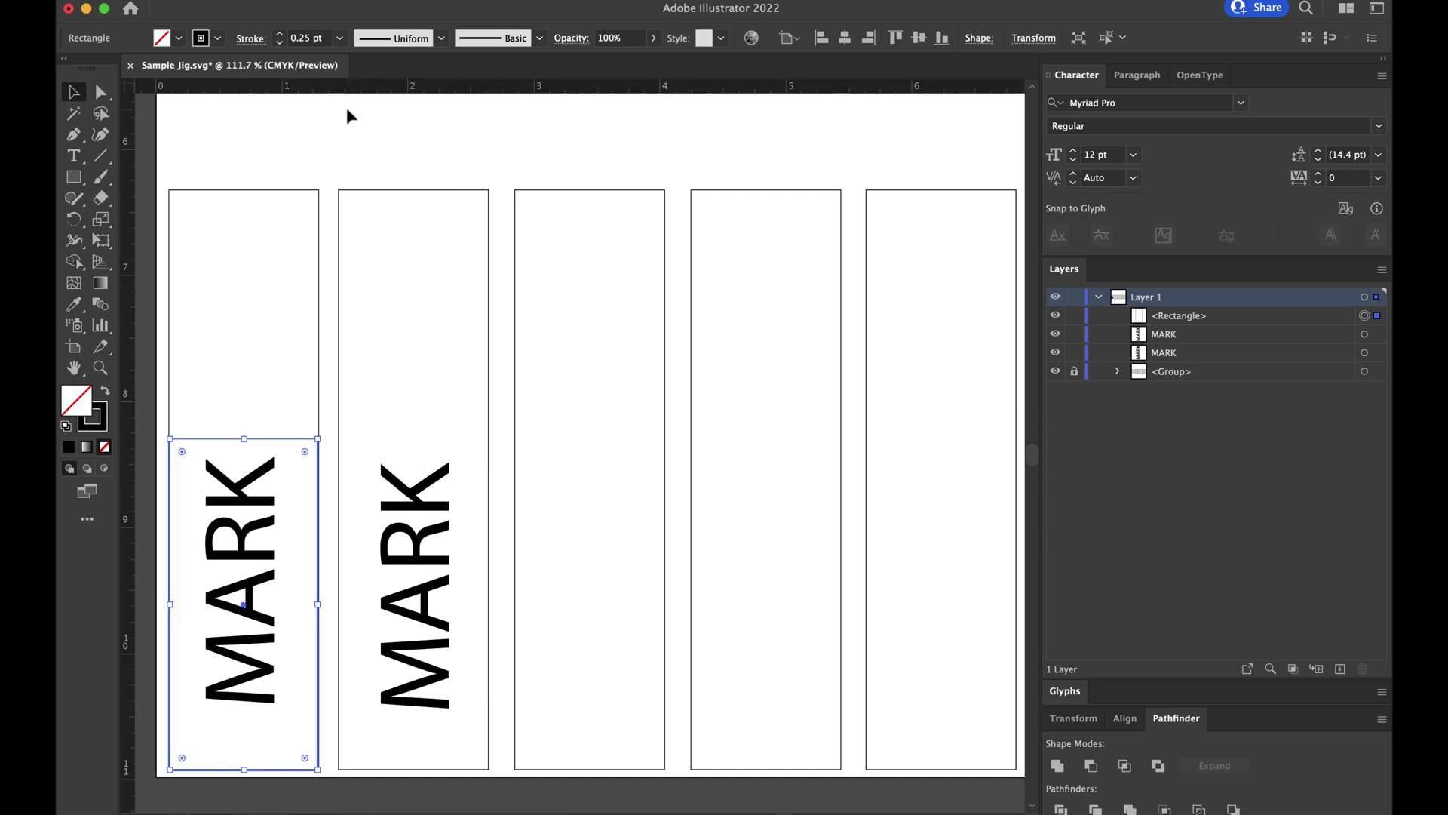
pyautogui.moveTo(338, 92); pyautogui.dragTo(335, 437)
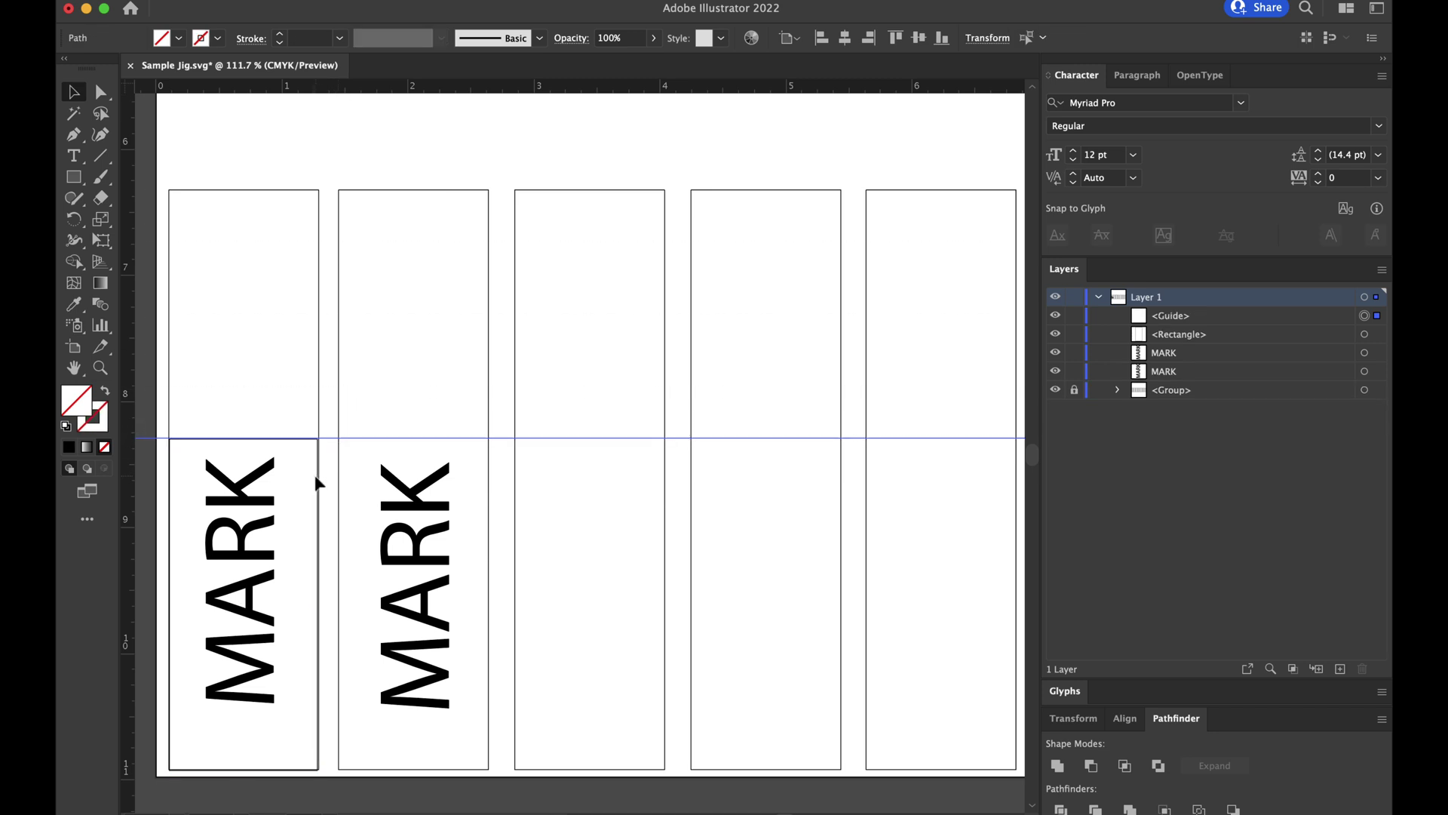
pyautogui.press('BackSpace')
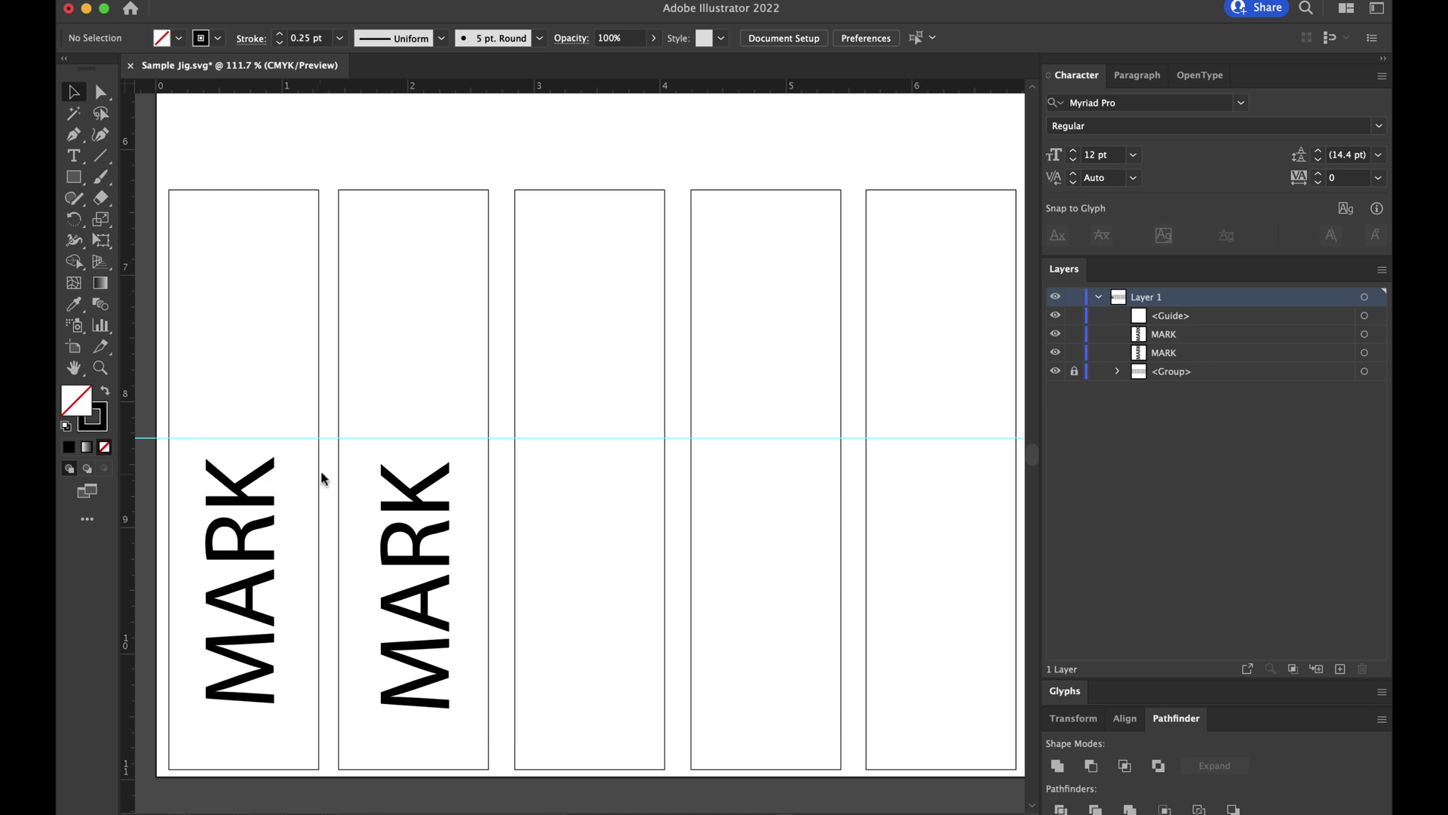
# - Move both MARK texts down so they sit centred in their slots between the guide and the slot bottoms
pyautogui.scroll(-2, 319, 469)
pyautogui.scroll(-3, 326, 472)
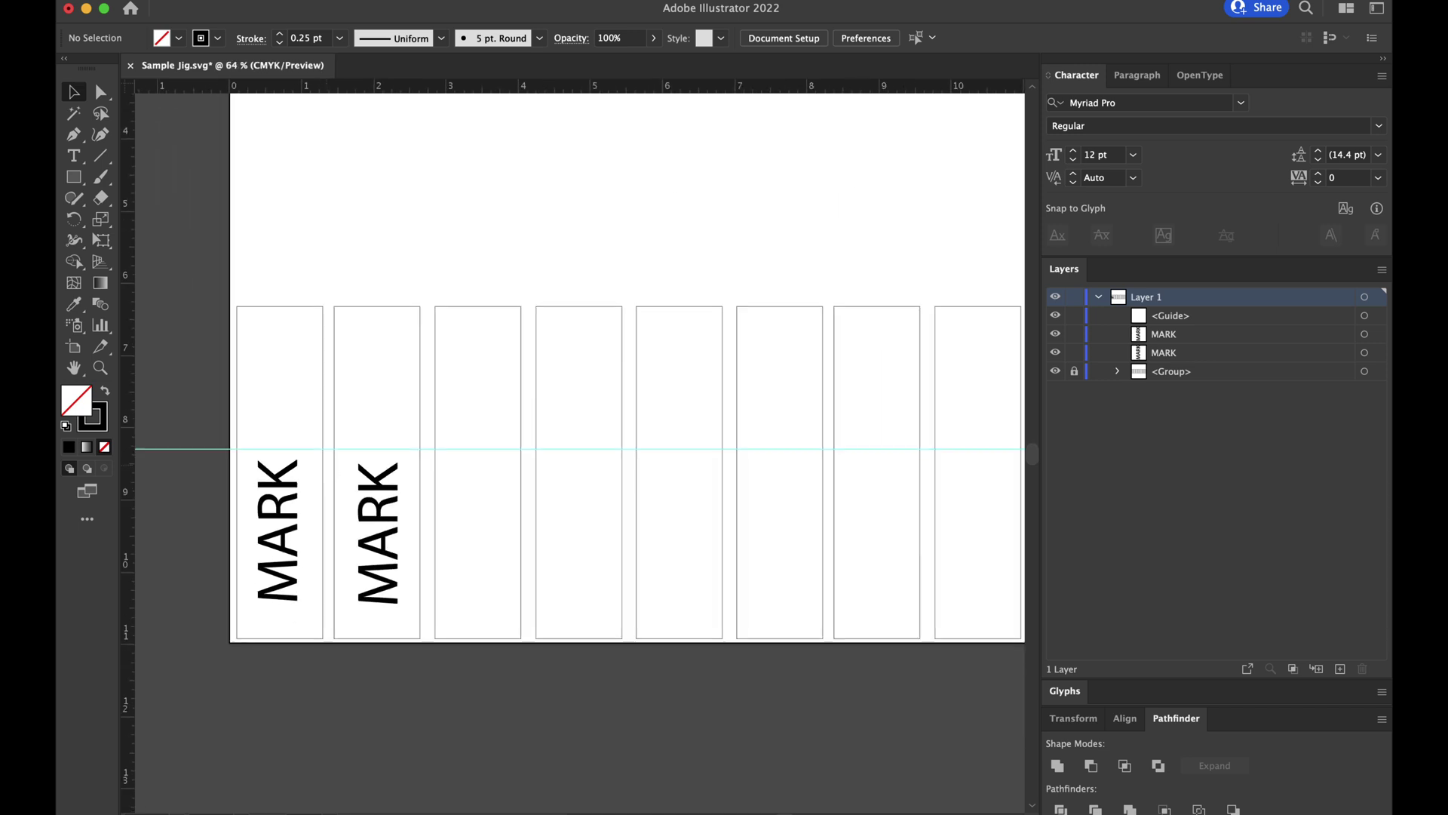
pyautogui.moveTo(286, 551); pyautogui.dragTo(290, 566)
pyautogui.click(290, 567)
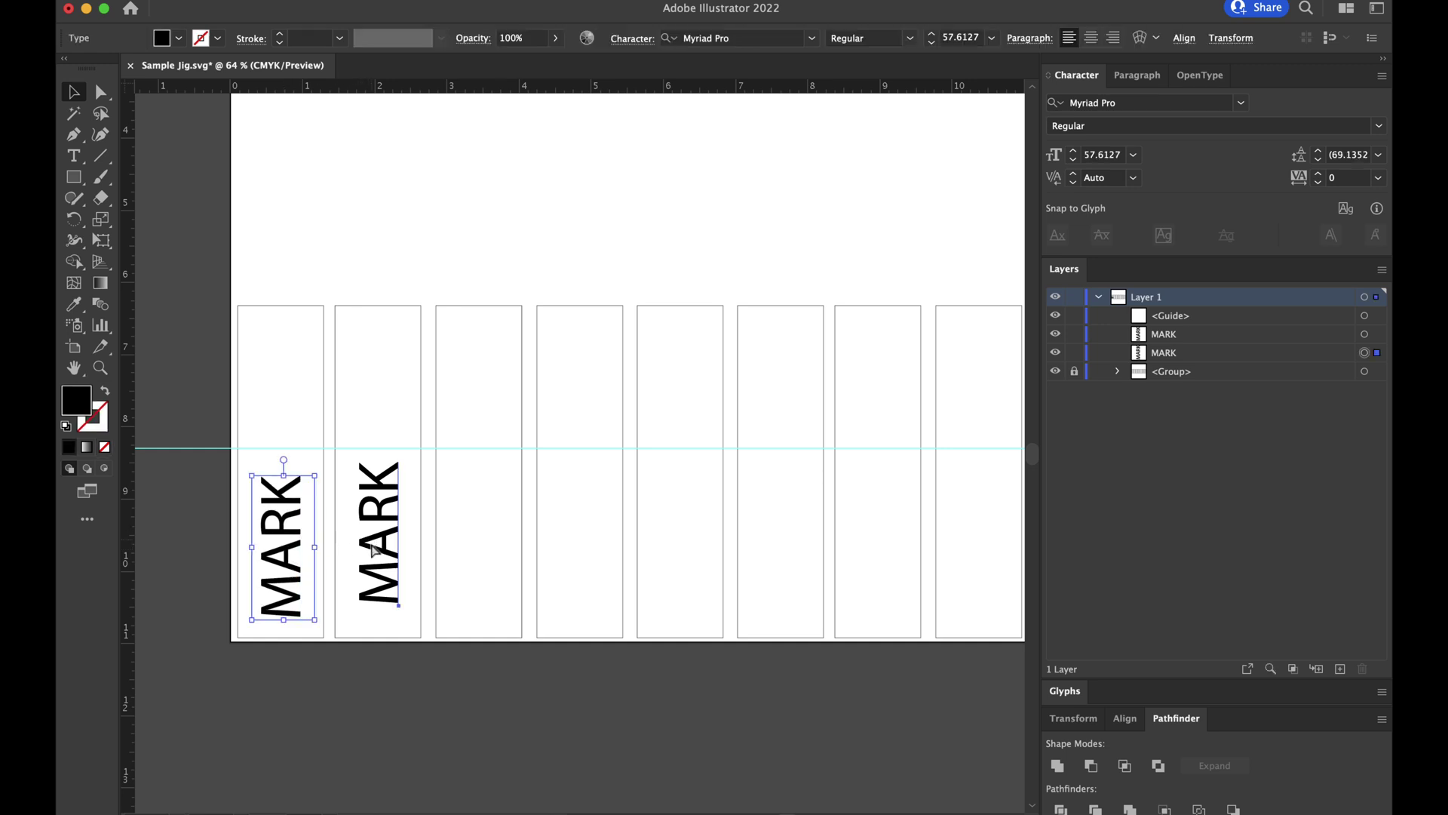
pyautogui.moveTo(375, 549); pyautogui.dragTo(382, 559)
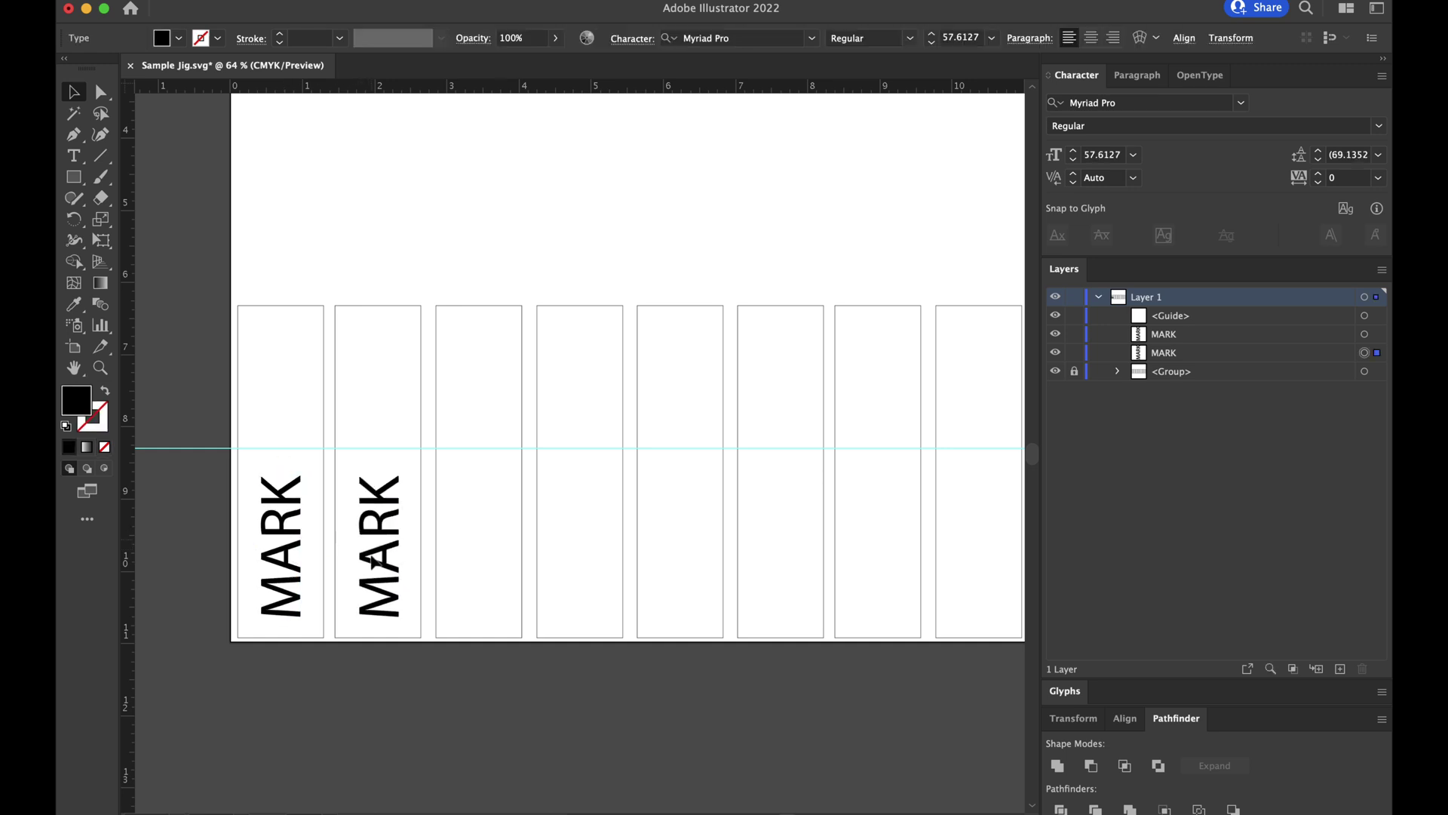
pyautogui.click(358, 234)
# - Delete both MARK texts from the first two slots and save the jig file
pyautogui.scroll(-2, 356, 234)
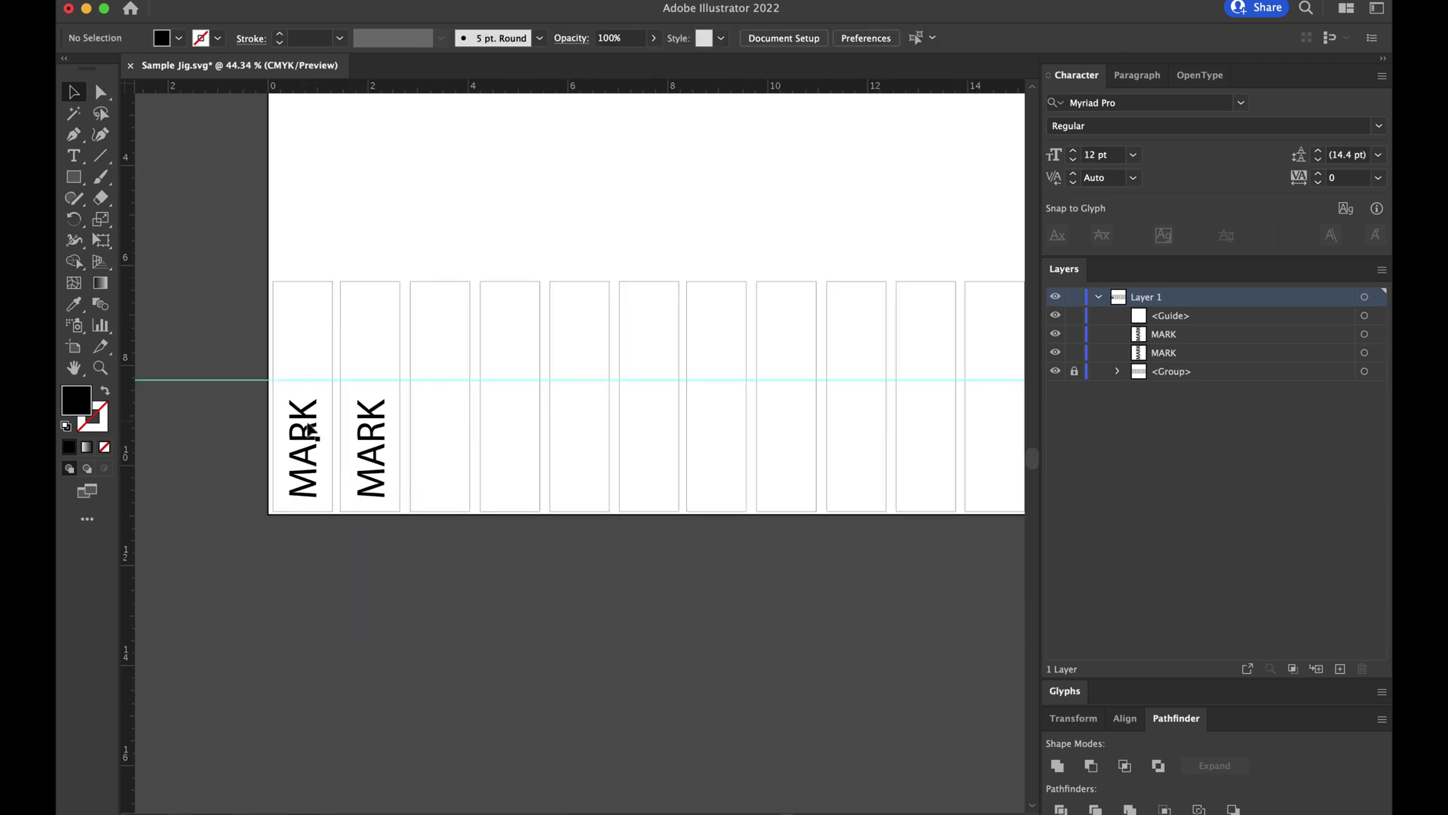
pyautogui.click(311, 430)
pyautogui.press('Delete')
pyautogui.click(355, 436)
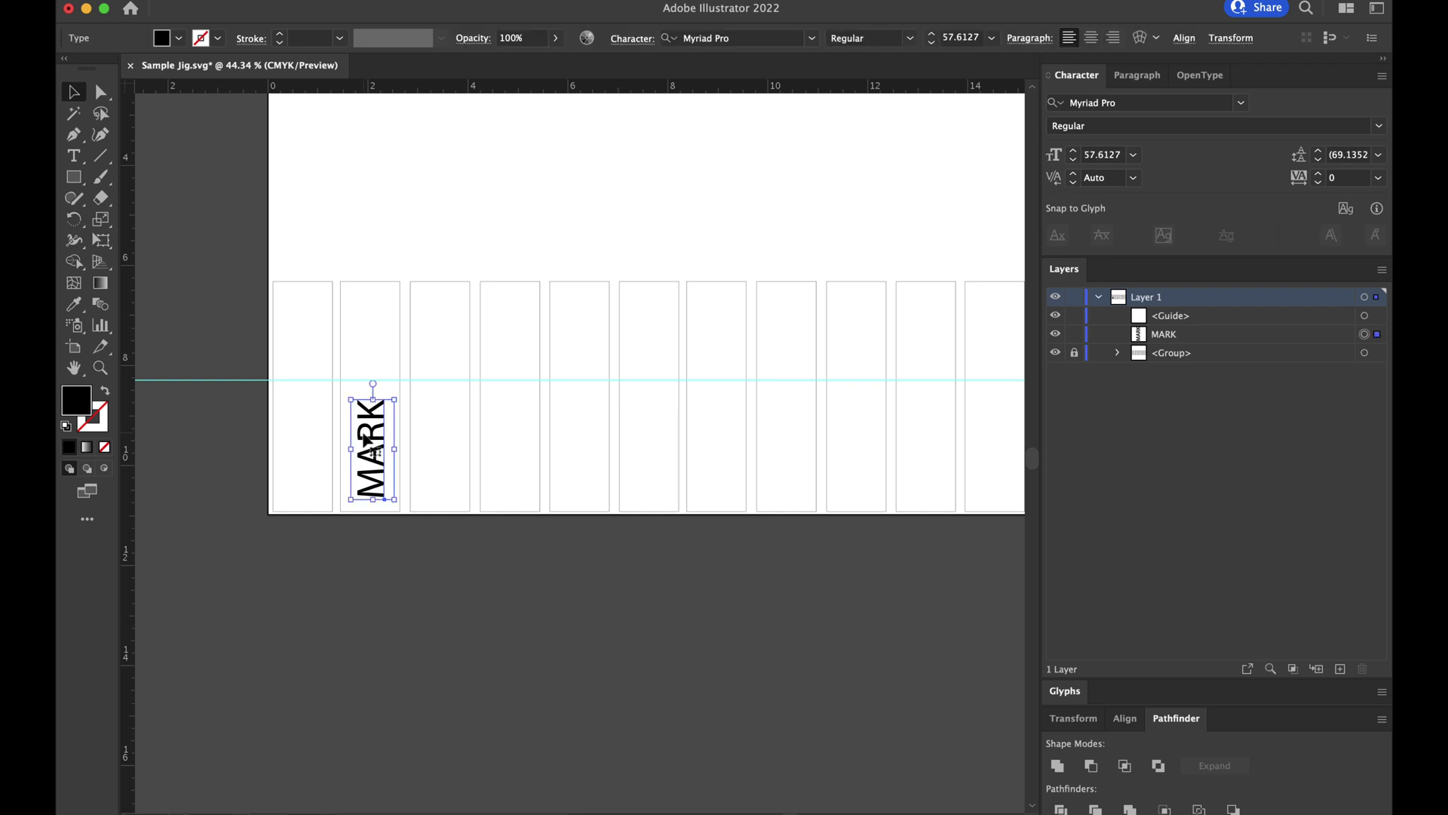
pyautogui.press('Delete')
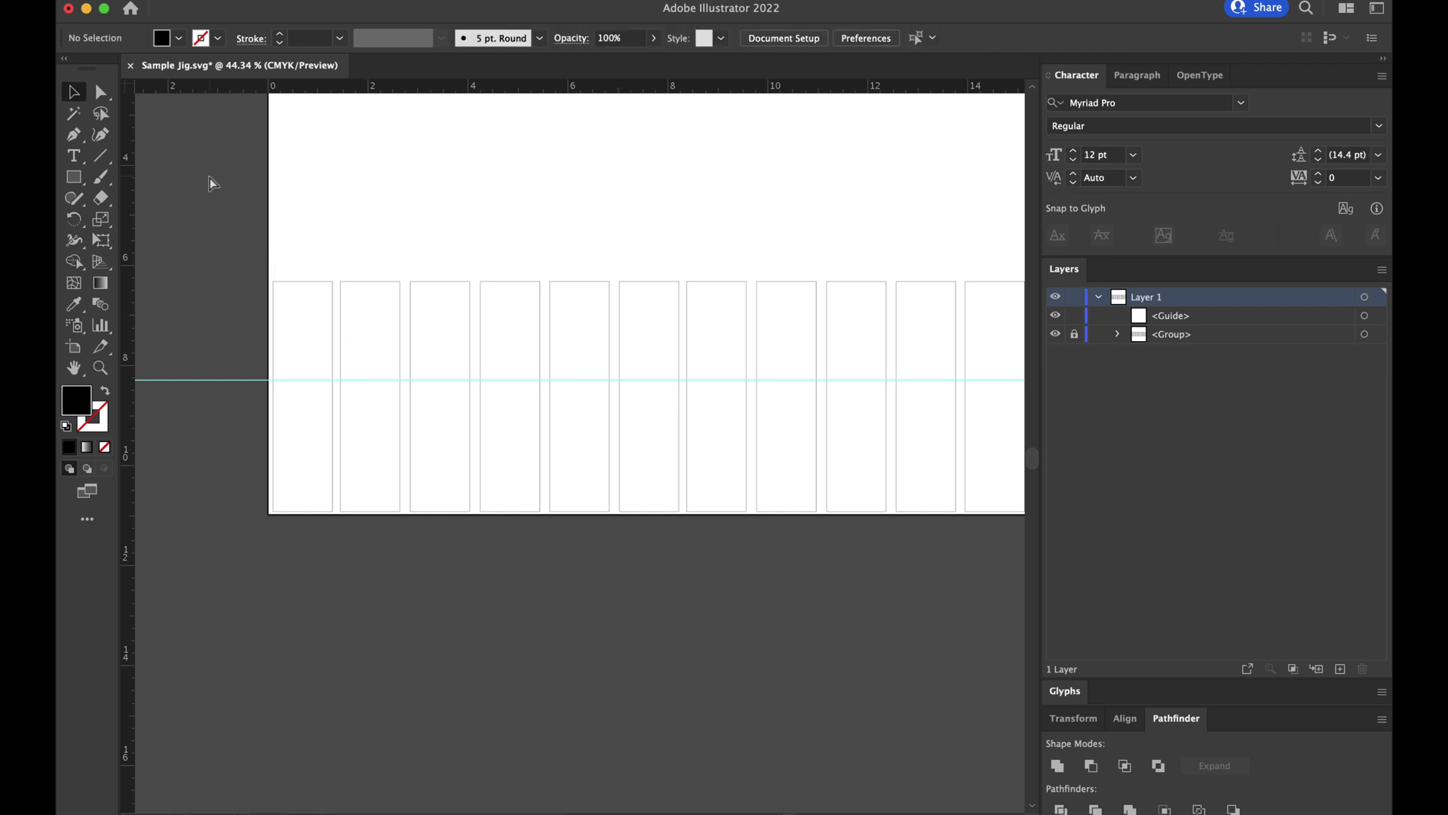
pyautogui.press('super+s')
pyautogui.hscroll(1, 318, 250)
pyautogui.scroll(-3, 318, 250)
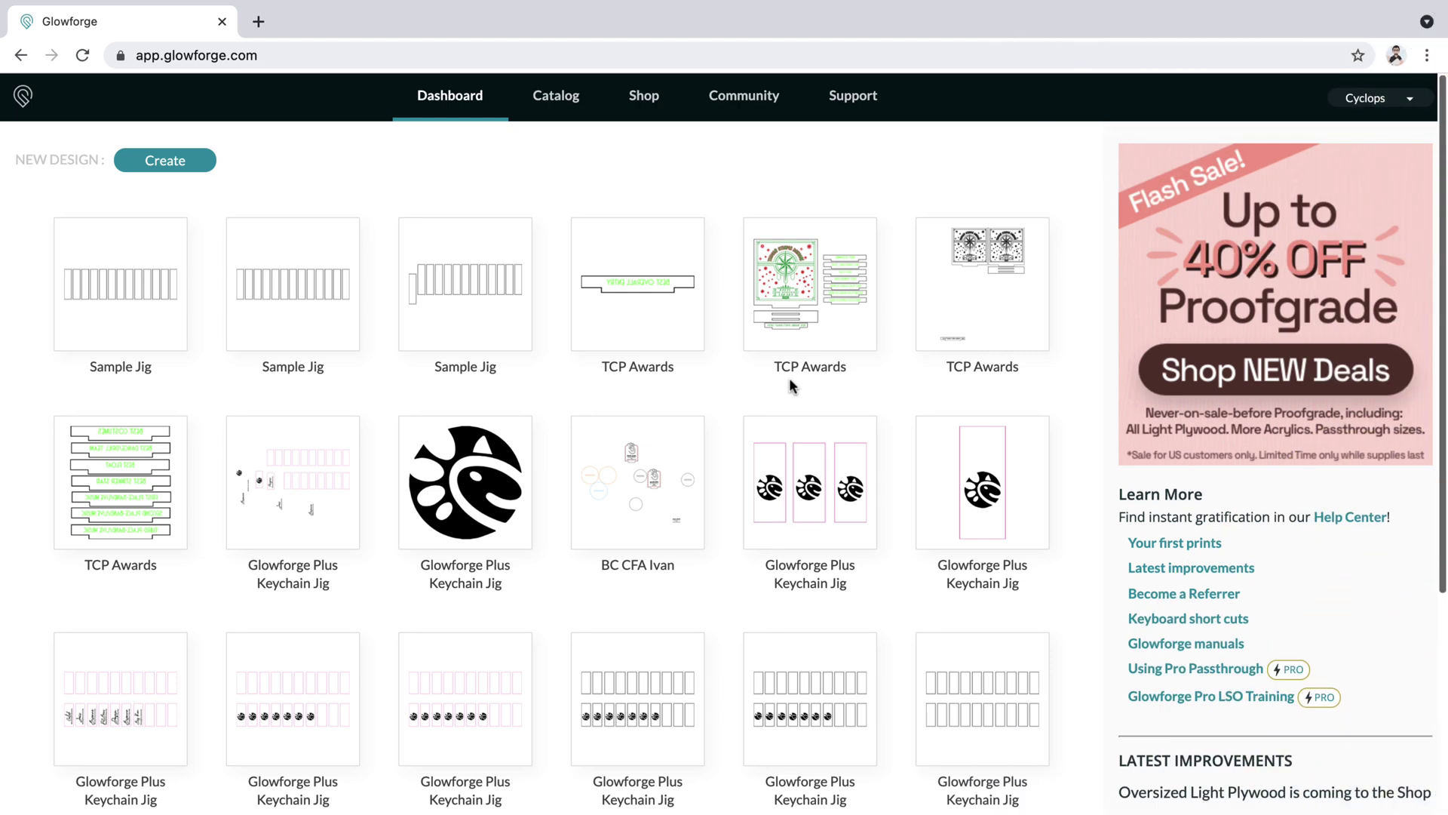
# - Switch to Glowforge, upload Sample Jig.svg from the Desktop as a new design, and set the material to Medium Draftboard
pyautogui.click(173, 163)
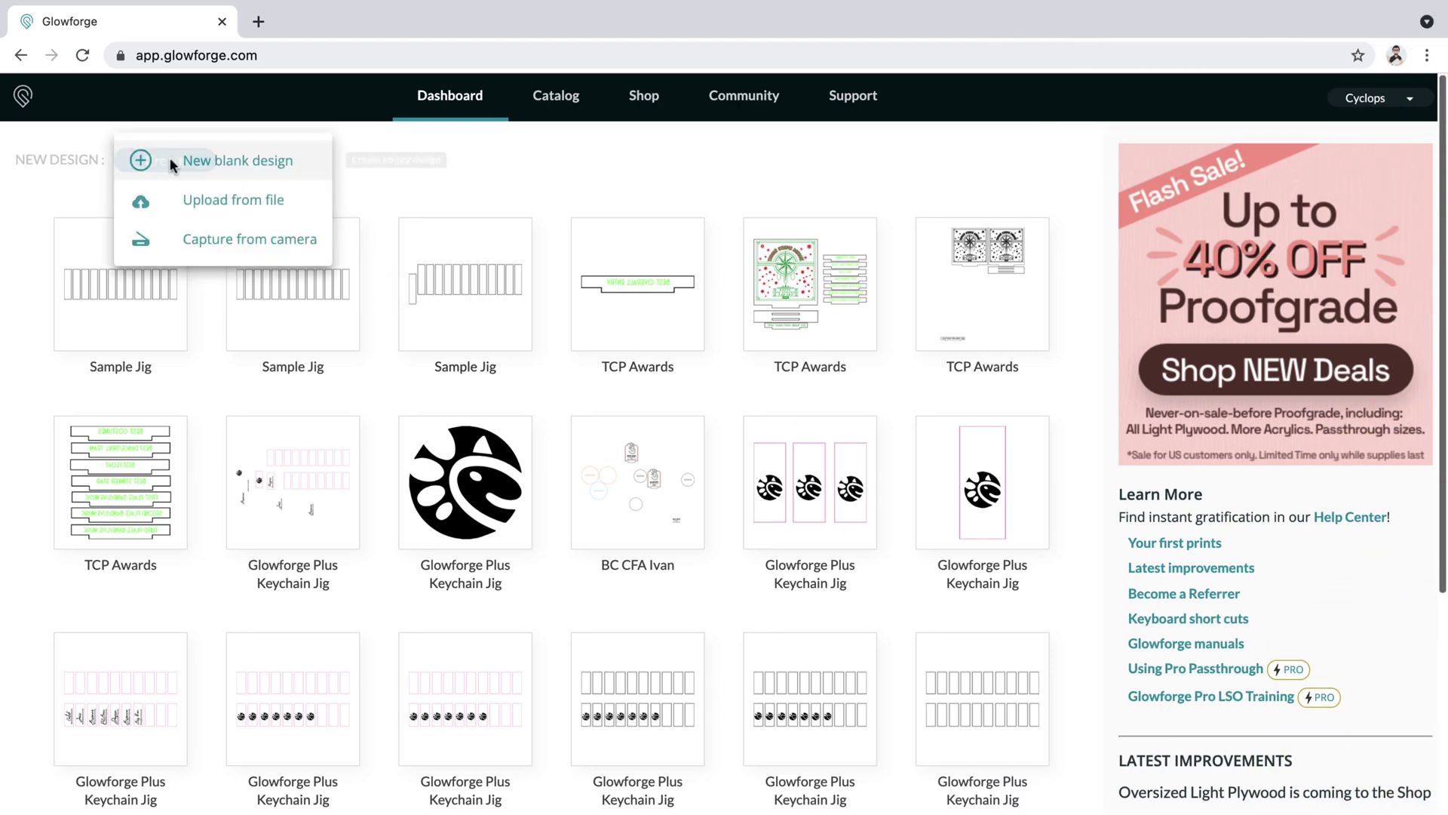
pyautogui.click(193, 202)
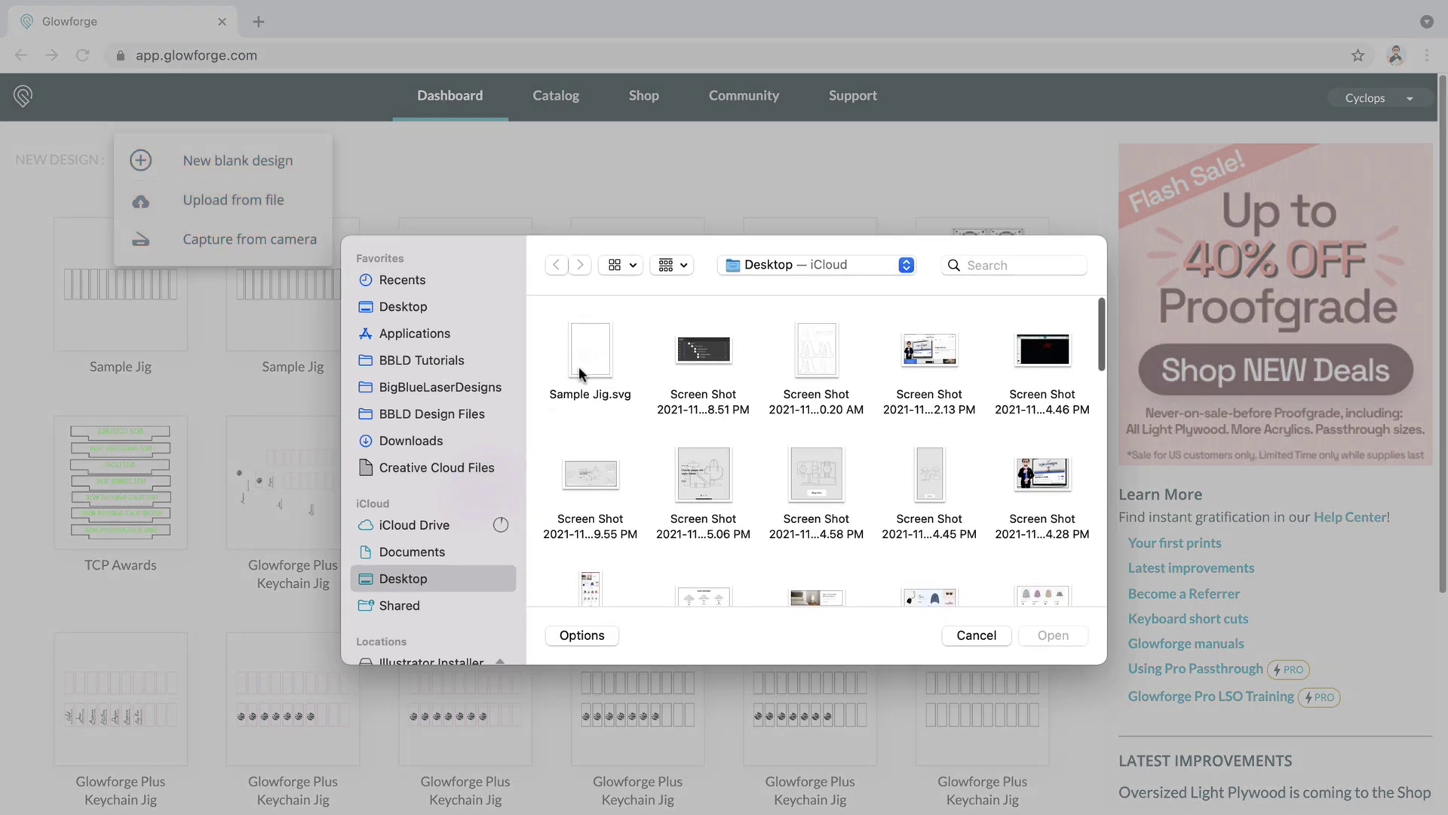
pyautogui.doubleClick(581, 354)
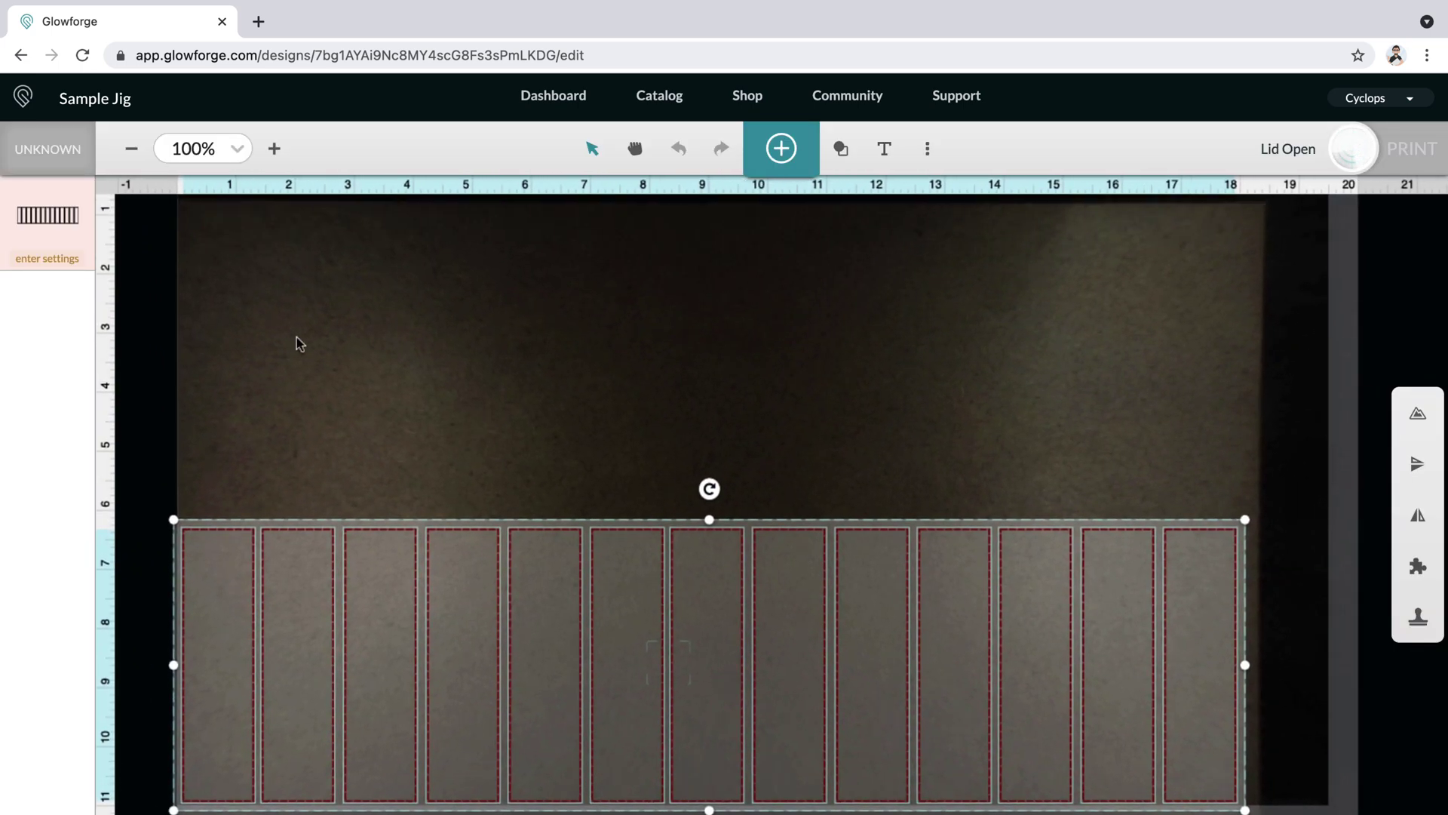
pyautogui.click(47, 149)
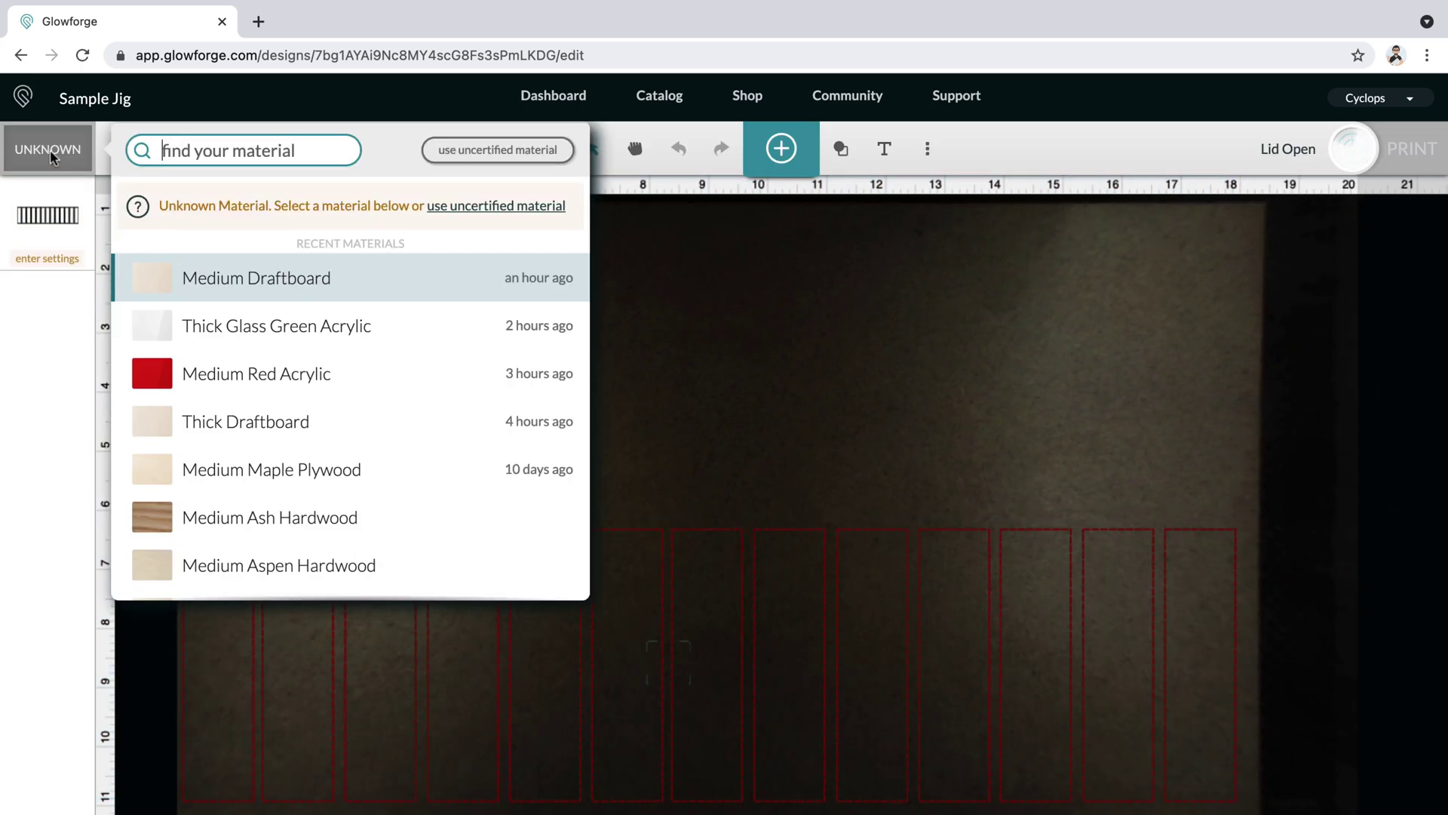
pyautogui.click(203, 279)
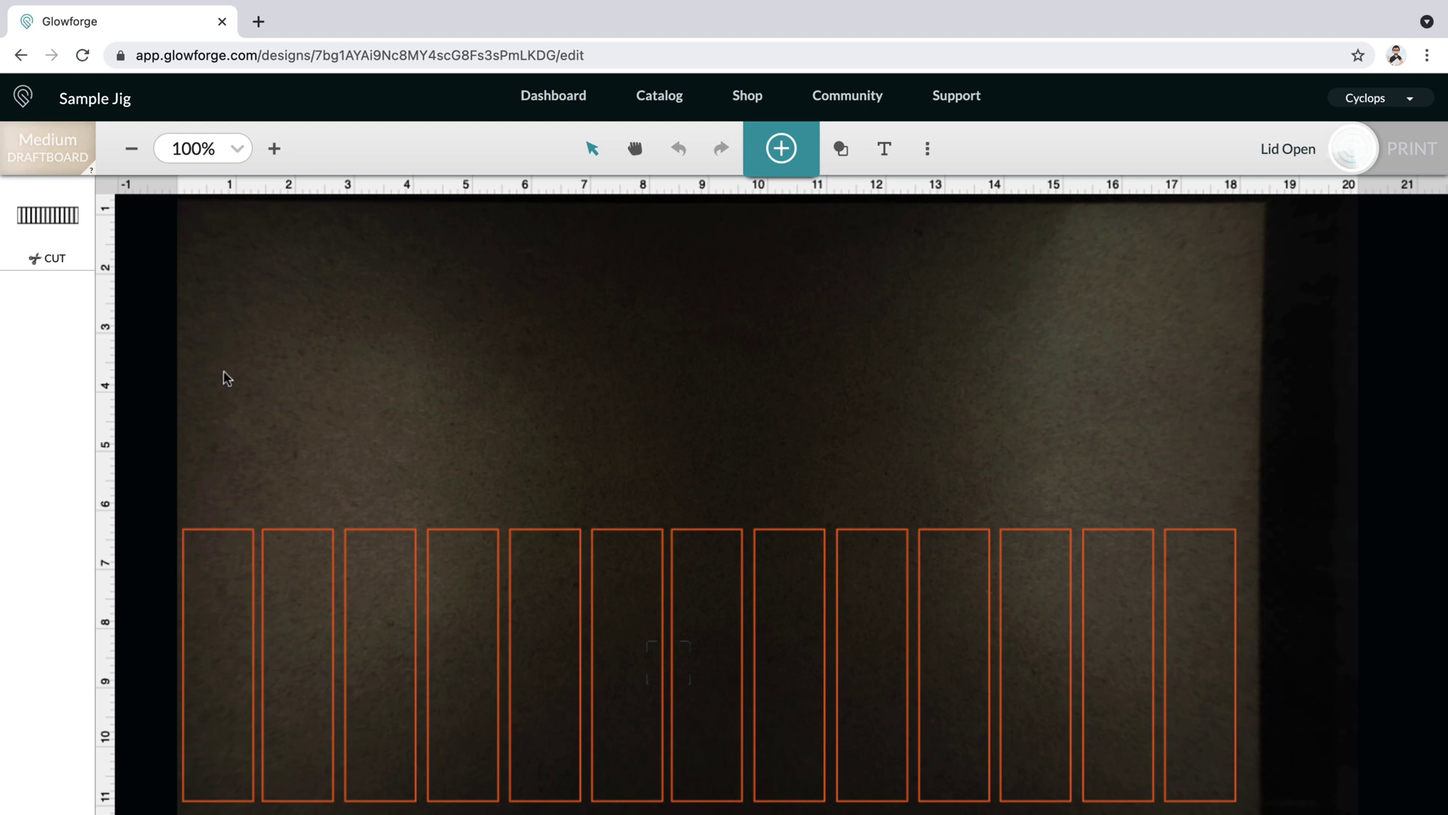